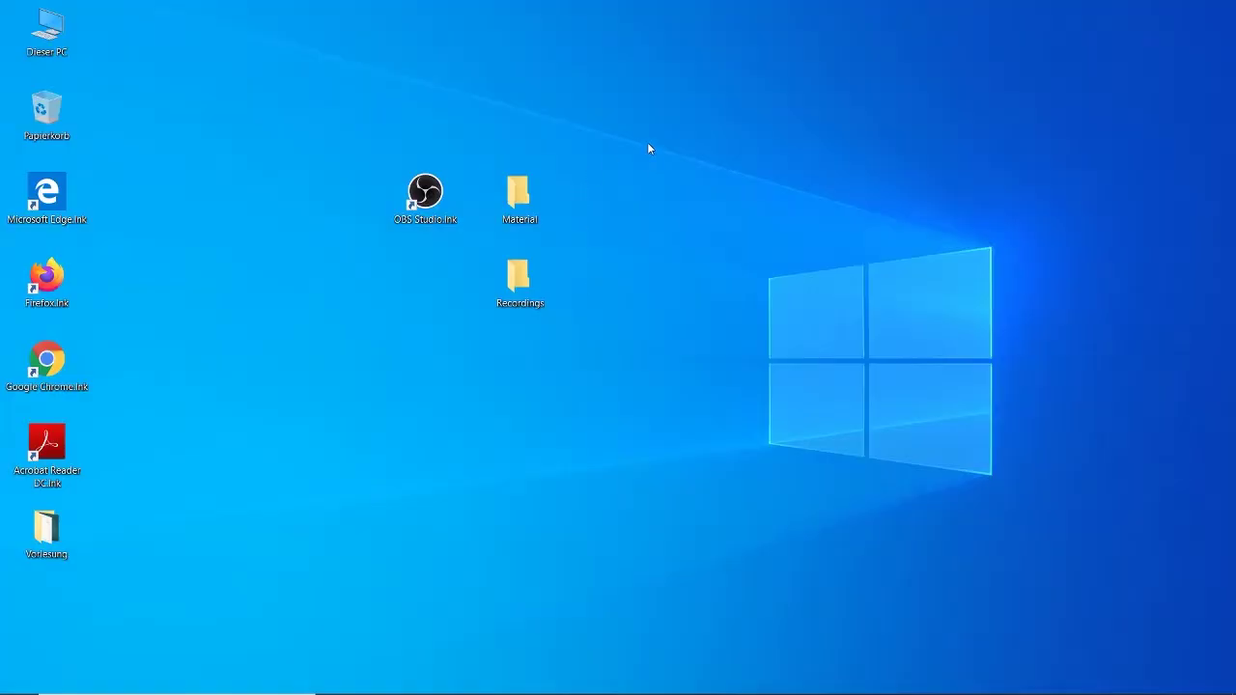
Launch OBS Studio from its desktop shortcut after briefly selecting and deselecting the folders.
{"action": "left_click_drag", "start_coordinate": [643, 132], "coordinate": [480, 412]}
{"action": "left_click", "coordinate": [695, 290]}
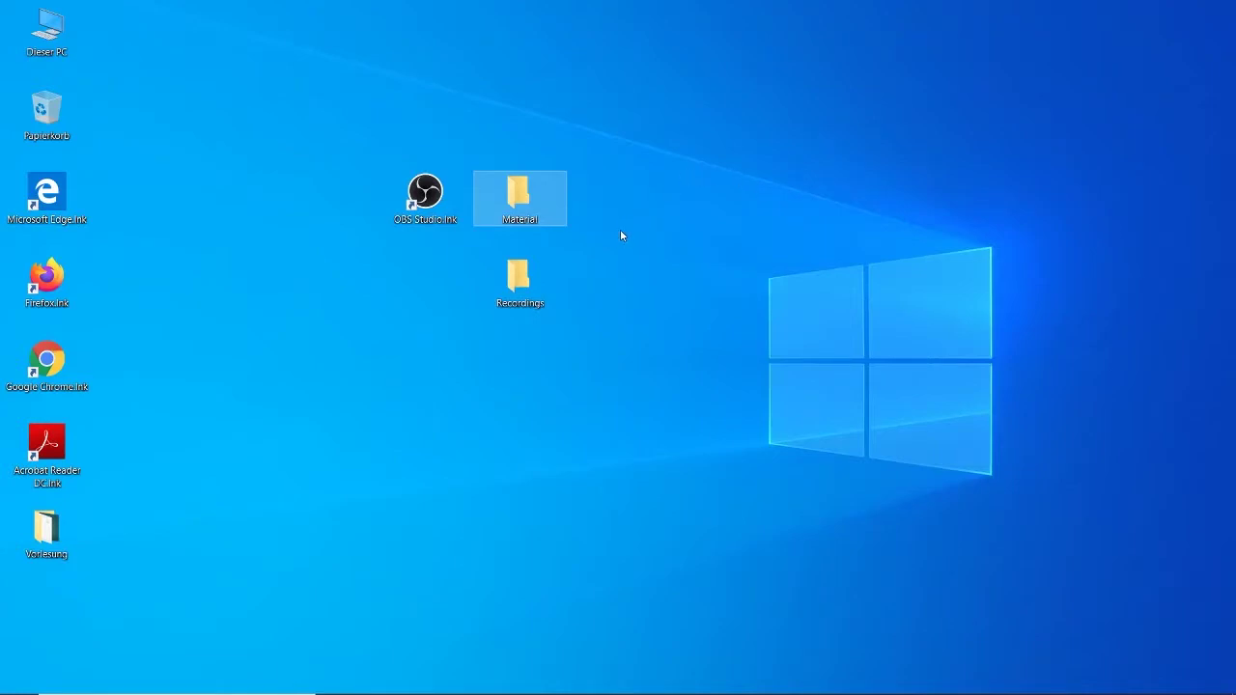
{"action": "double_click", "coordinate": [427, 228]}
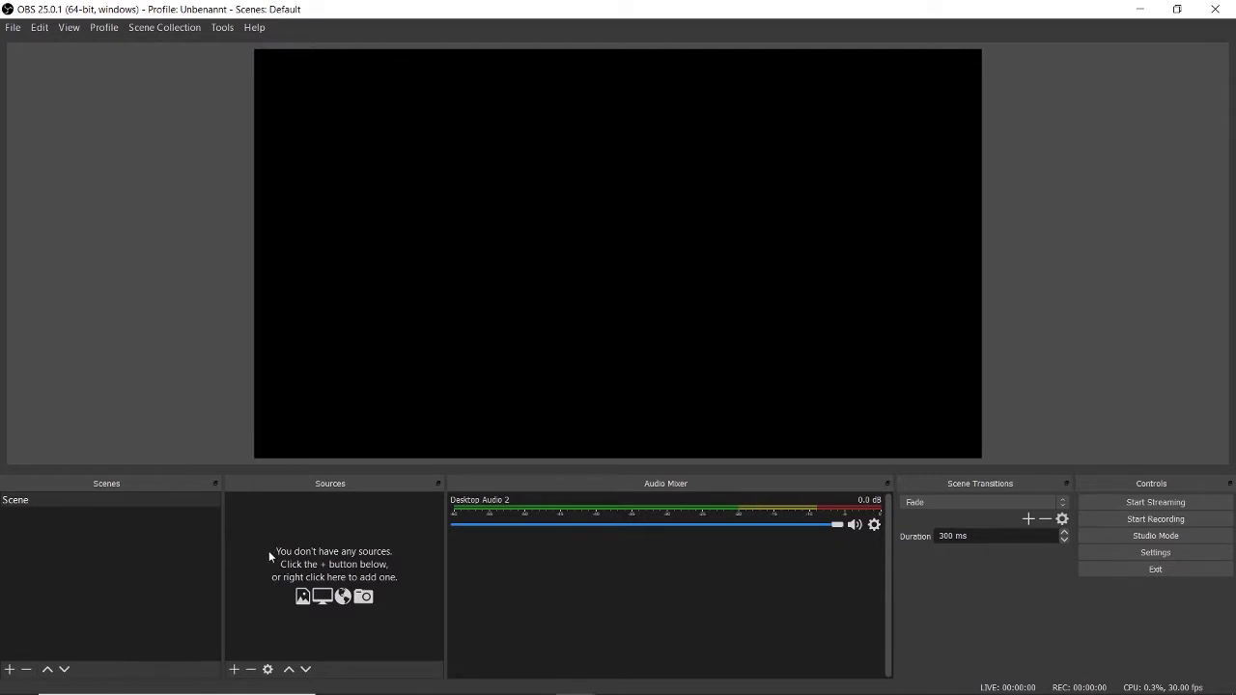
Start a new Video Capture Device source from the Sources add menu.
{"action": "left_click", "coordinate": [234, 671]}
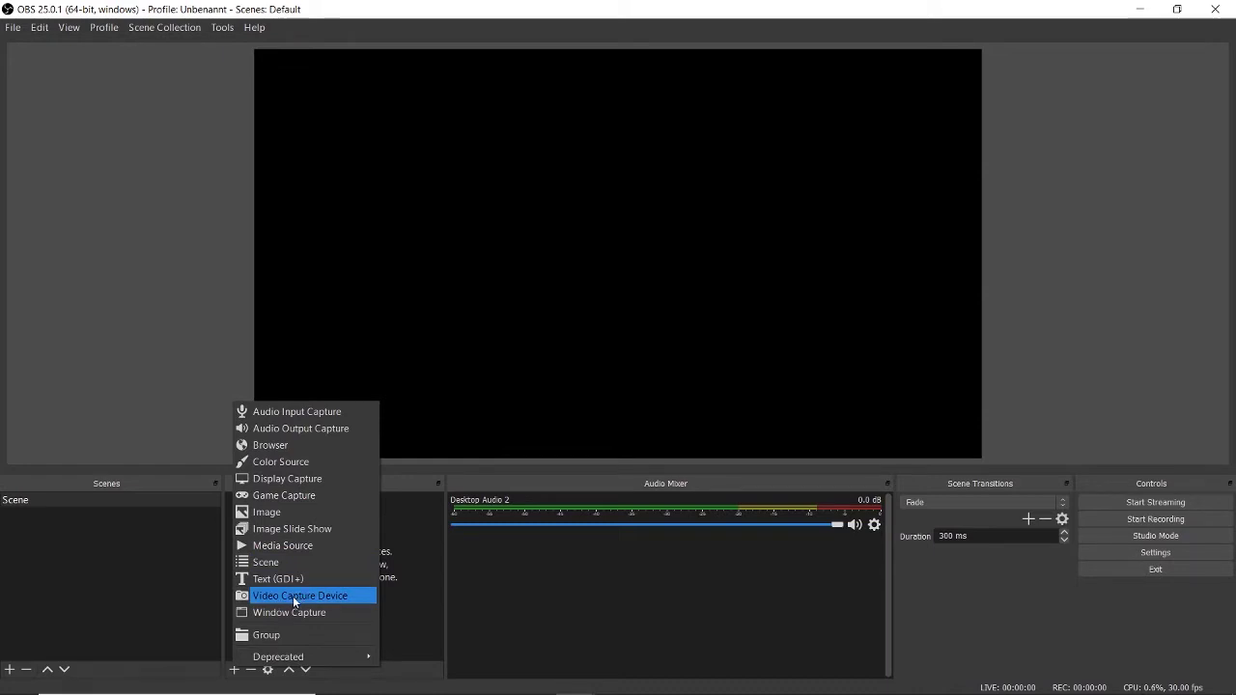
{"action": "left_click", "coordinate": [293, 596]}
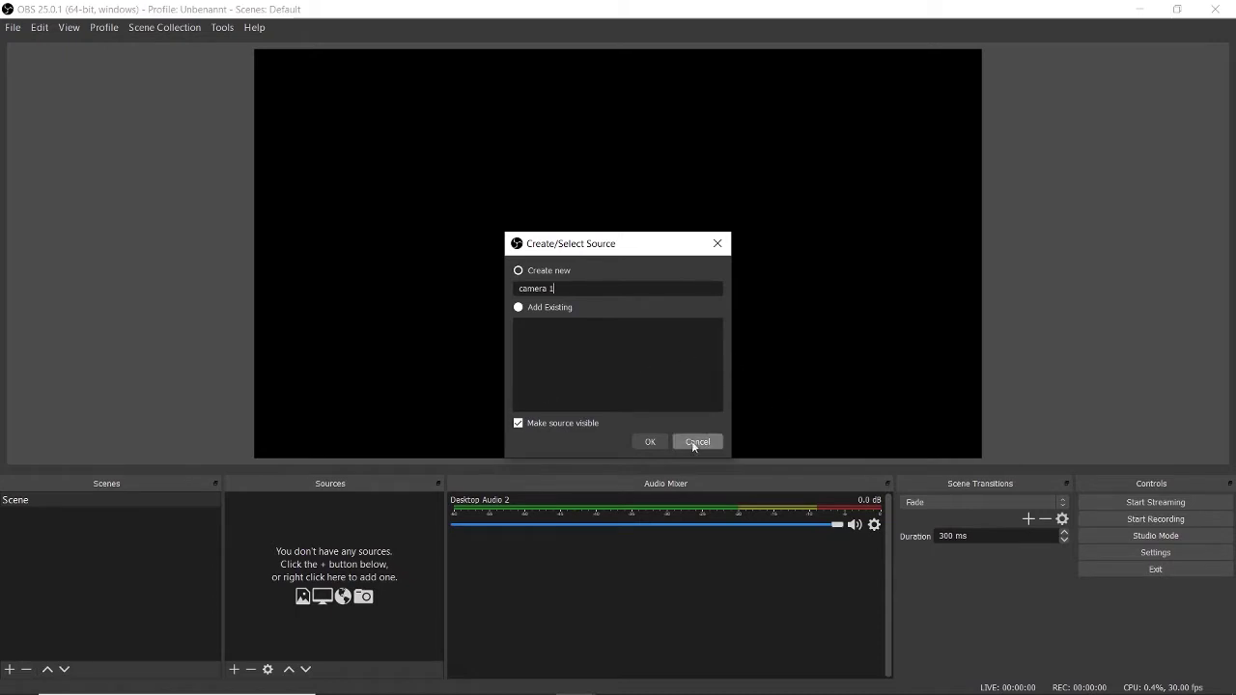
Create the camera 1 source and set its device to Logi Group Camera.
{"action": "left_click", "coordinate": [662, 443]}
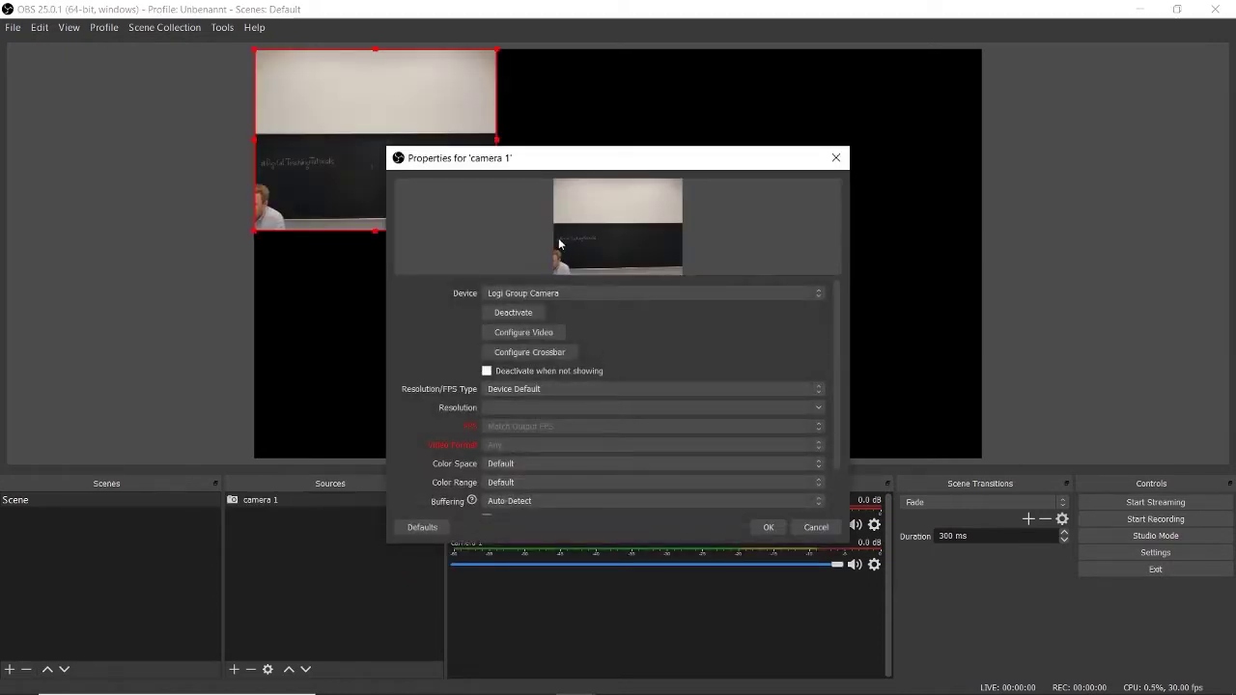
{"action": "left_click_drag", "start_coordinate": [503, 164], "coordinate": [579, 303]}
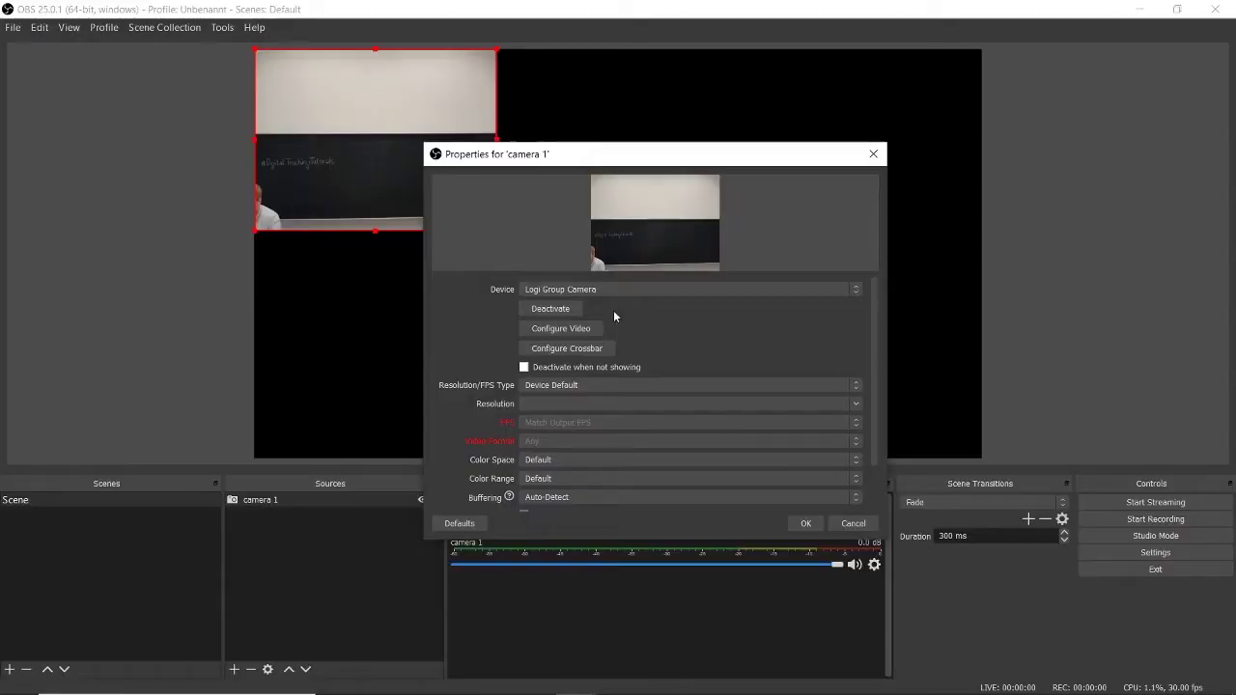
{"action": "left_click", "coordinate": [601, 289]}
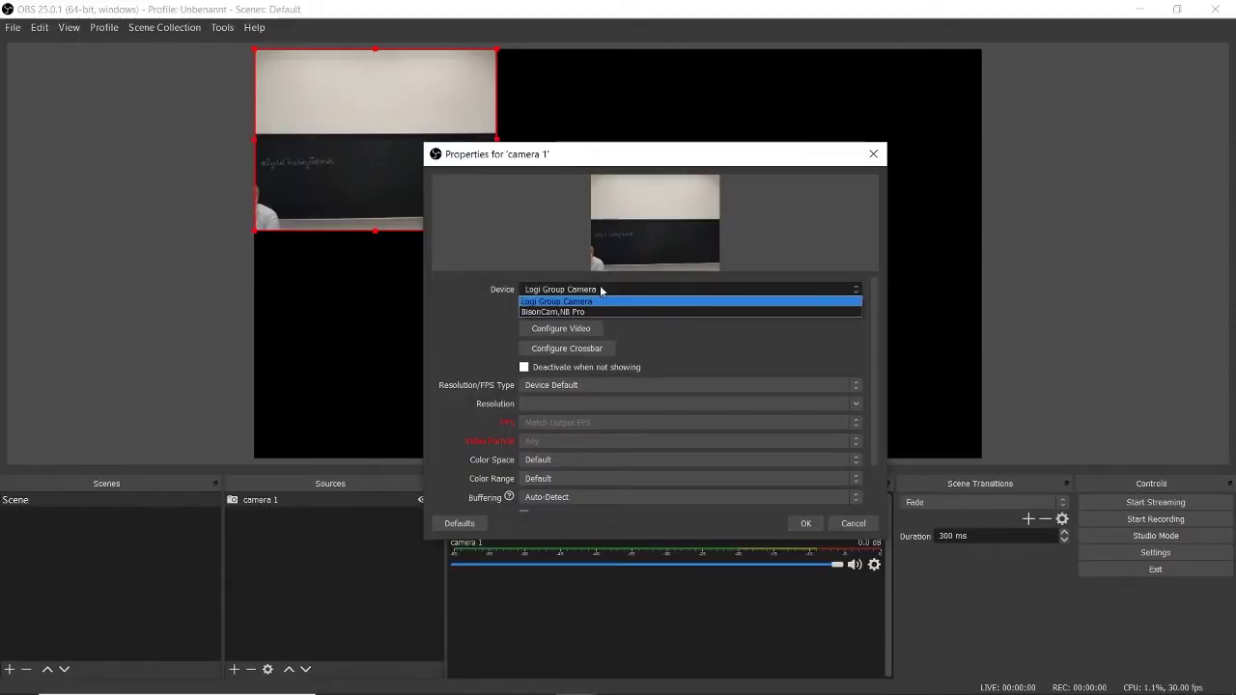
{"action": "left_click", "coordinate": [586, 313]}
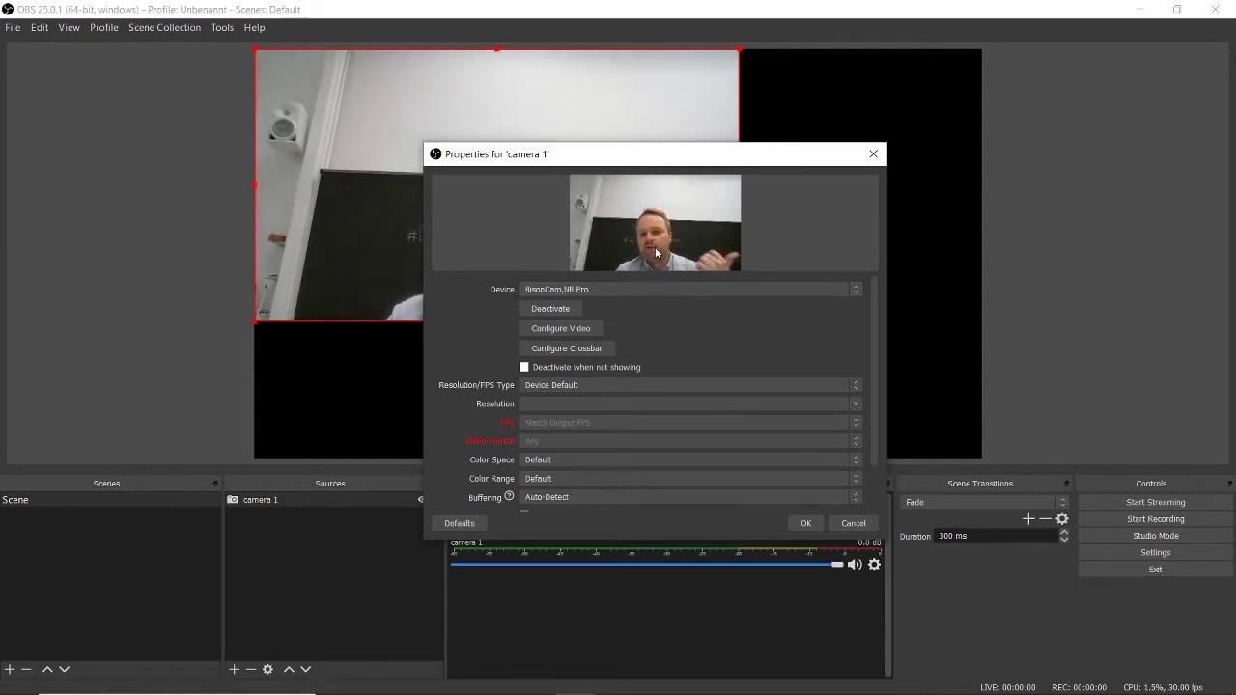
{"action": "left_click", "coordinate": [627, 294]}
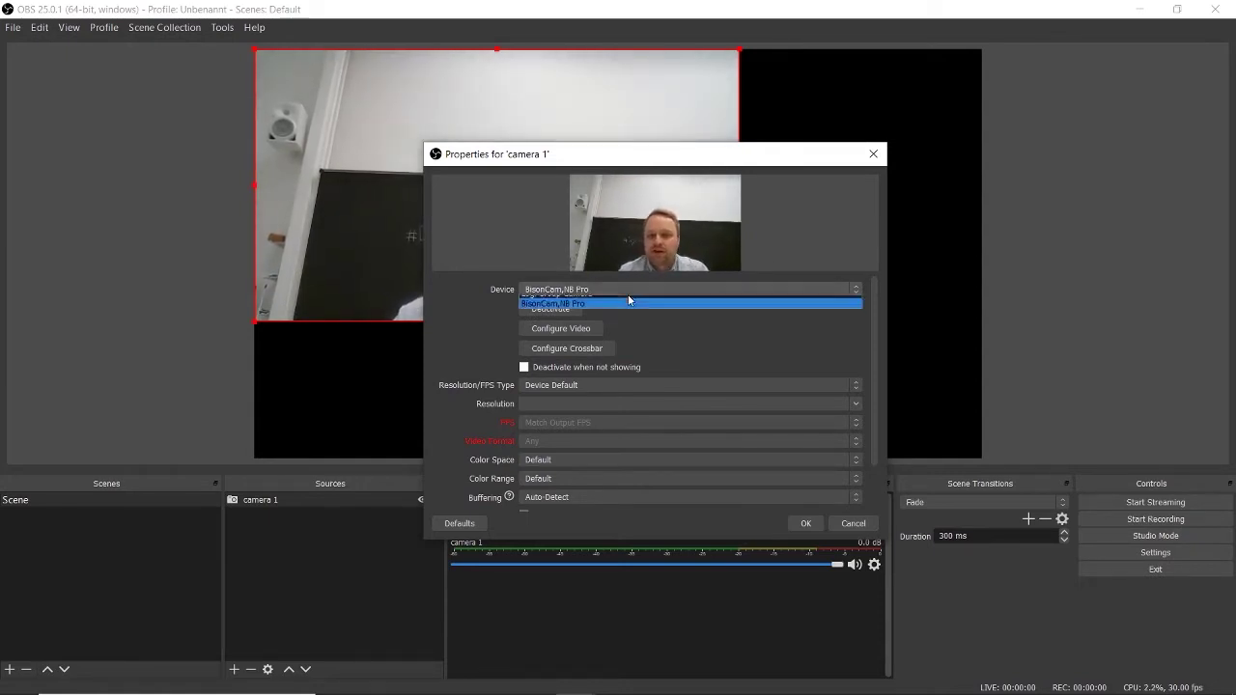
{"action": "left_click", "coordinate": [621, 302]}
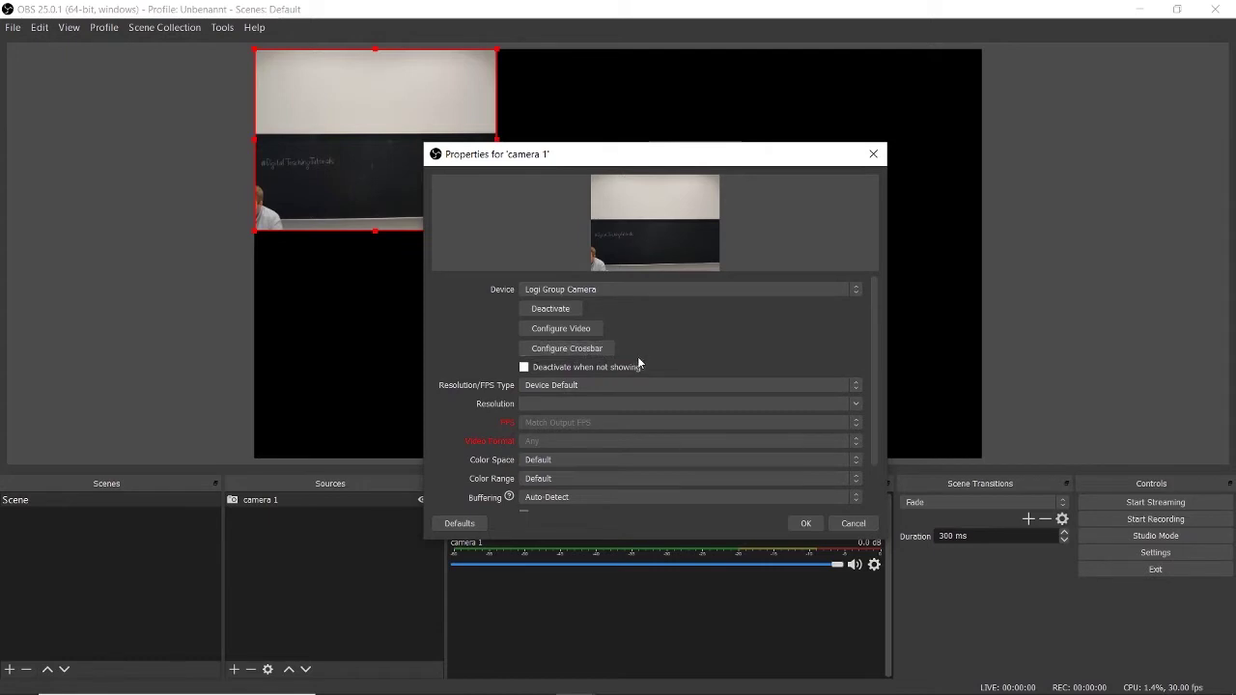
Set Resolution/FPS Type to Custom with a 1920x1080 resolution.
{"action": "left_click", "coordinate": [588, 384]}
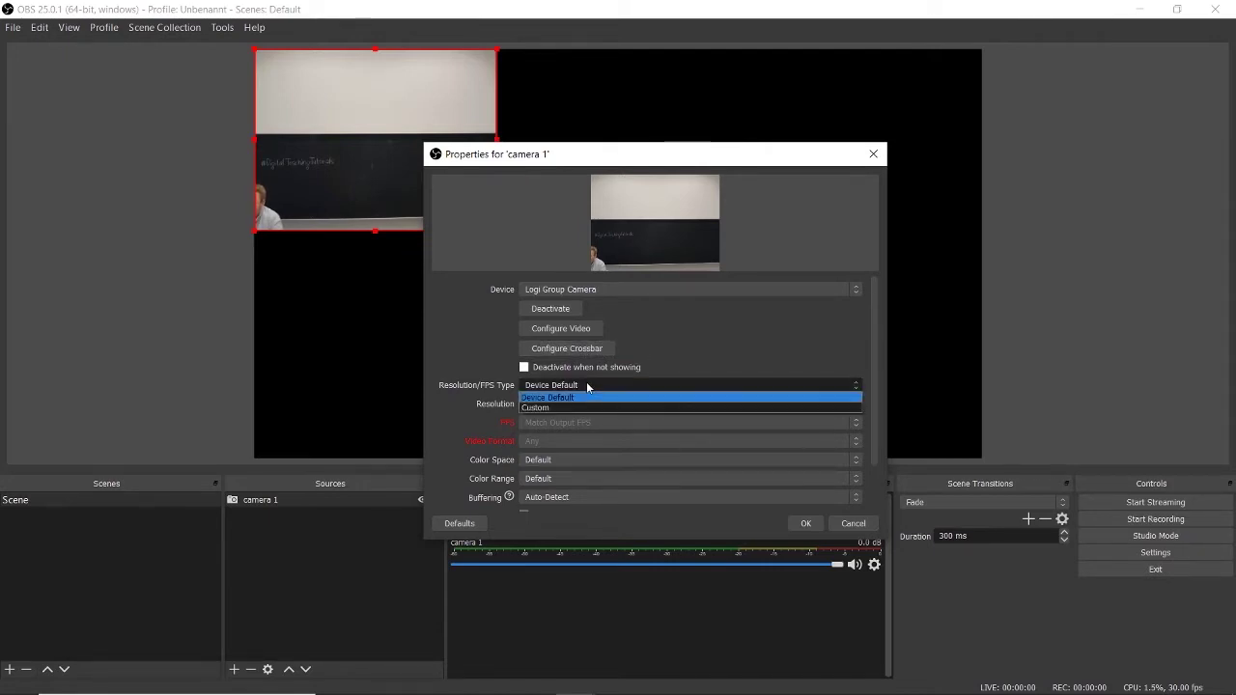
{"action": "left_click", "coordinate": [793, 329]}
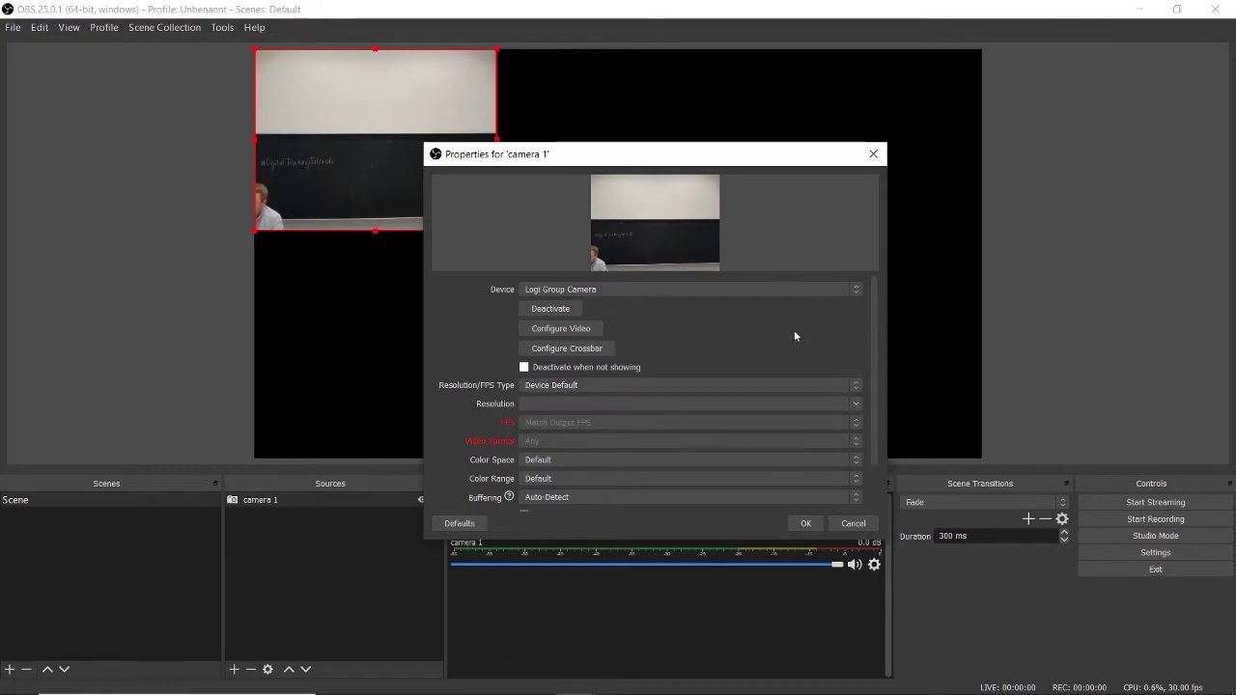
{"action": "left_click", "coordinate": [609, 385]}
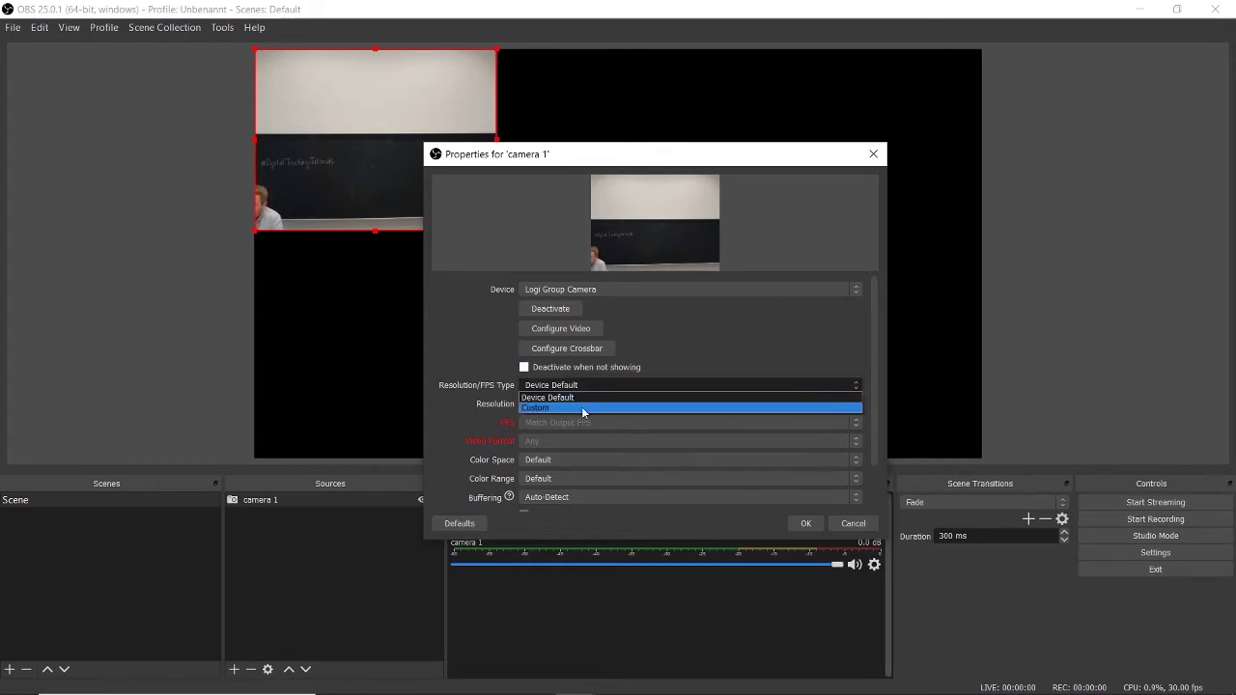
{"action": "left_click", "coordinate": [583, 408]}
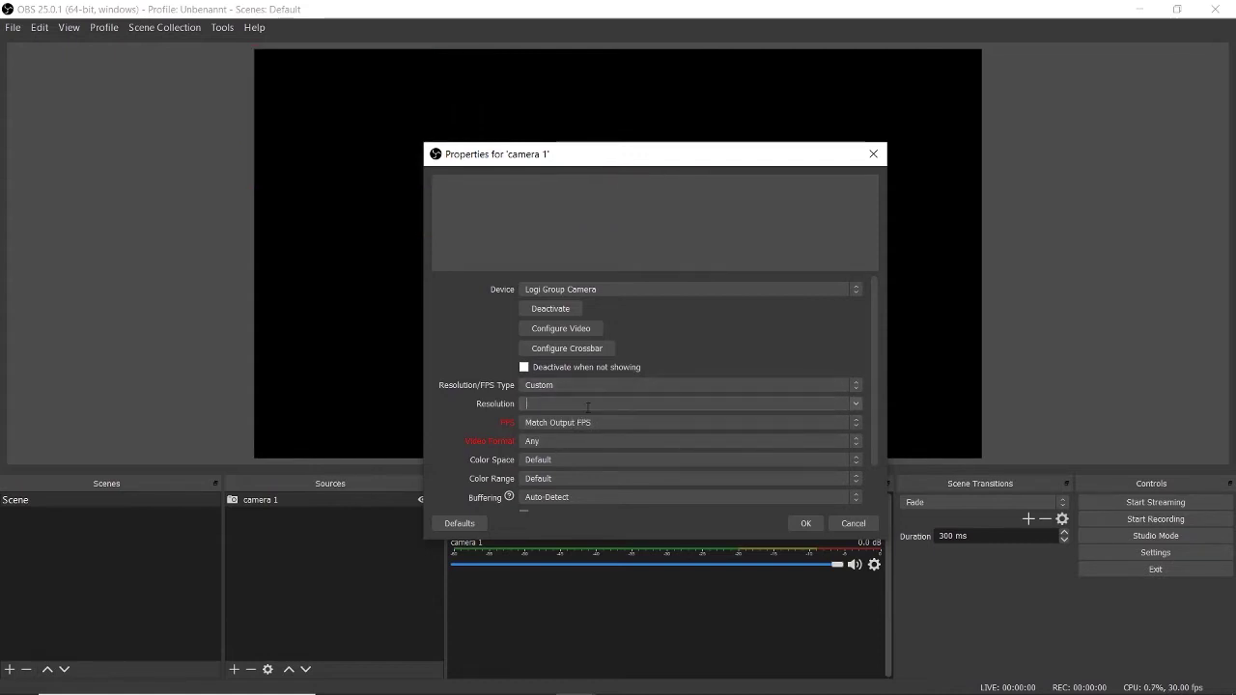
{"action": "left_click", "coordinate": [856, 404]}
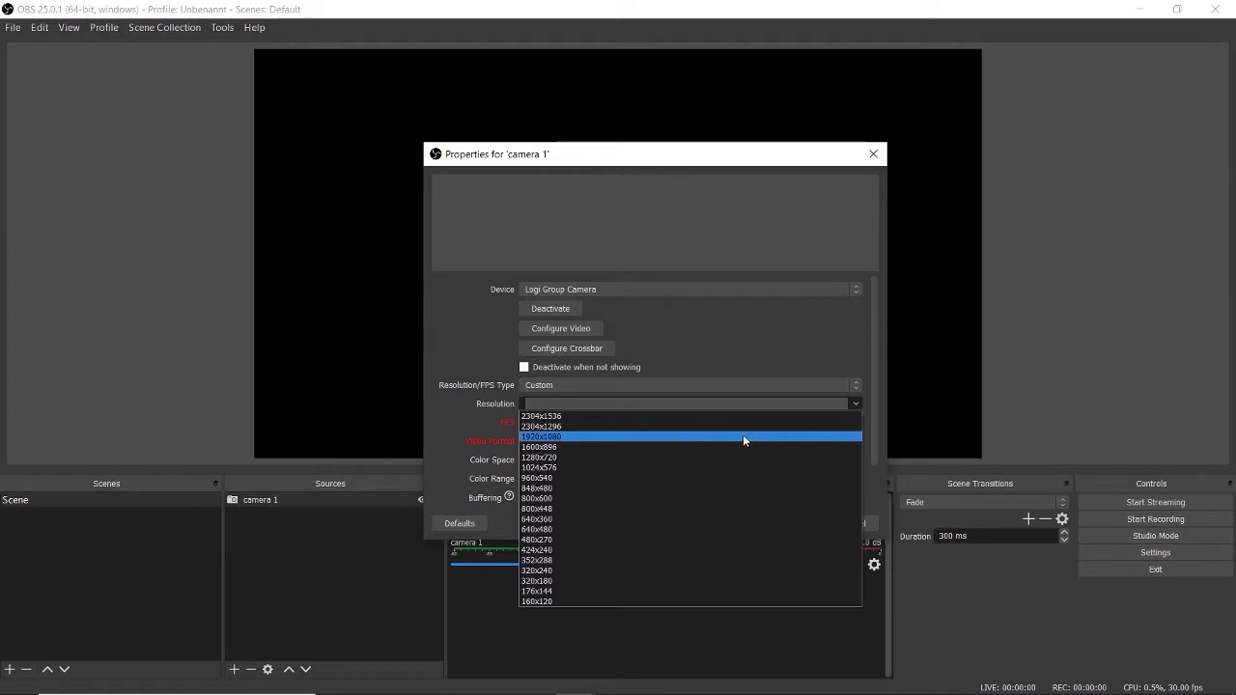
{"action": "key", "text": "Up"}
{"action": "key", "text": "Return"}
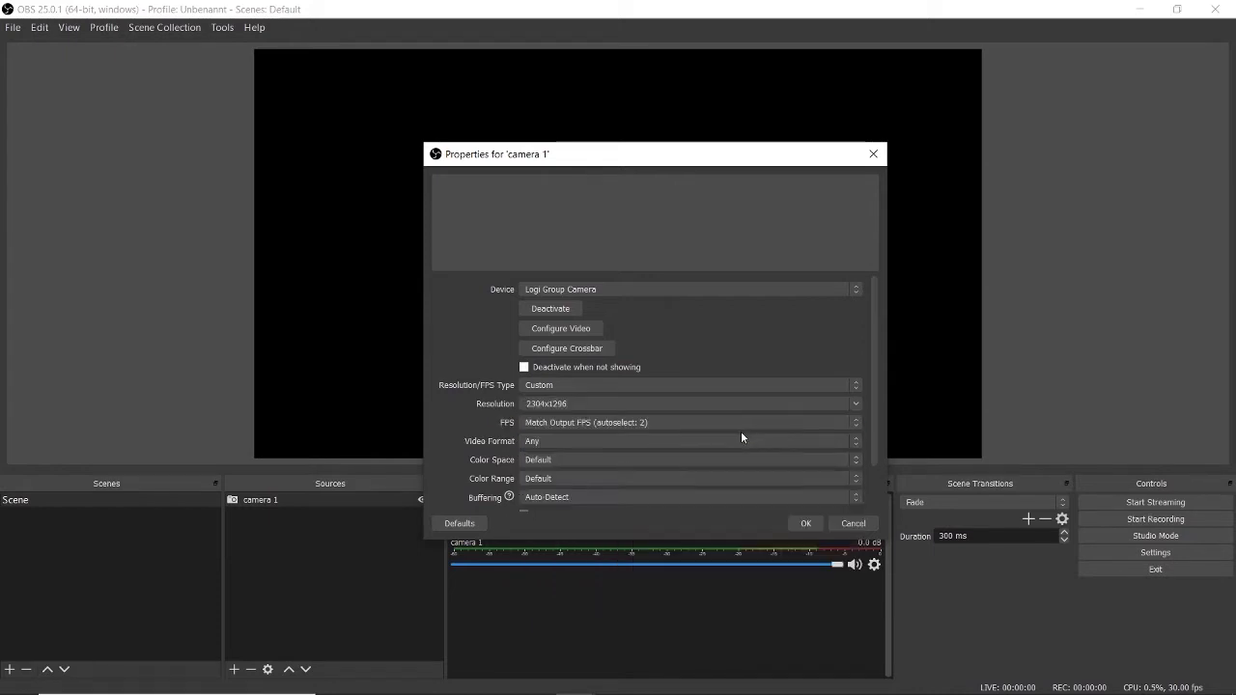
{"action": "left_click", "coordinate": [854, 403]}
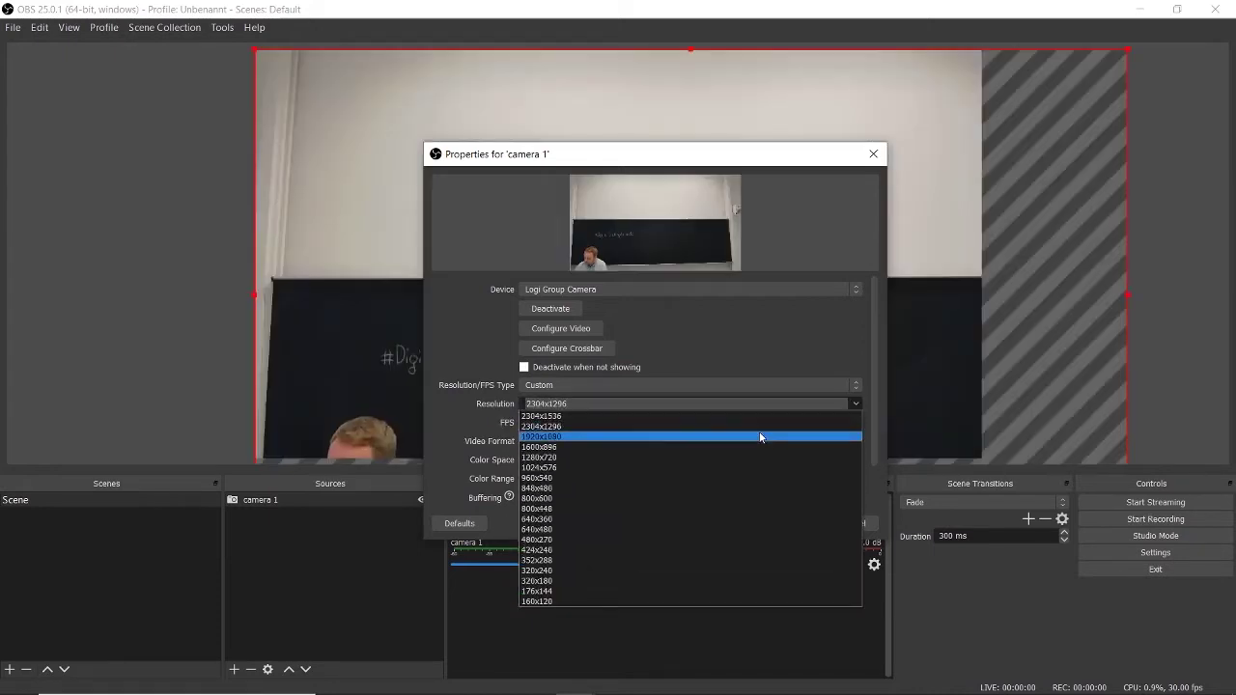
{"action": "left_click", "coordinate": [756, 431]}
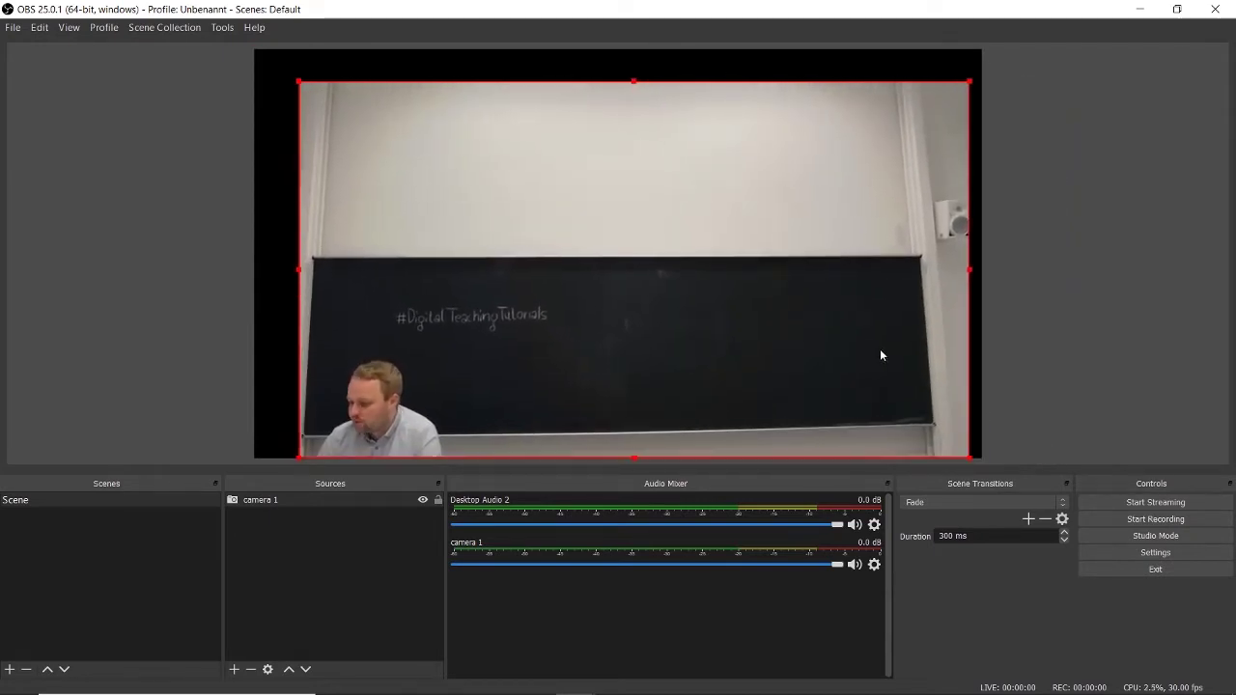
Drag the camera 1 image's edge and corner until it fills the canvas edge to edge.
{"action": "left_click_drag", "start_coordinate": [879, 356], "coordinate": [888, 353]}
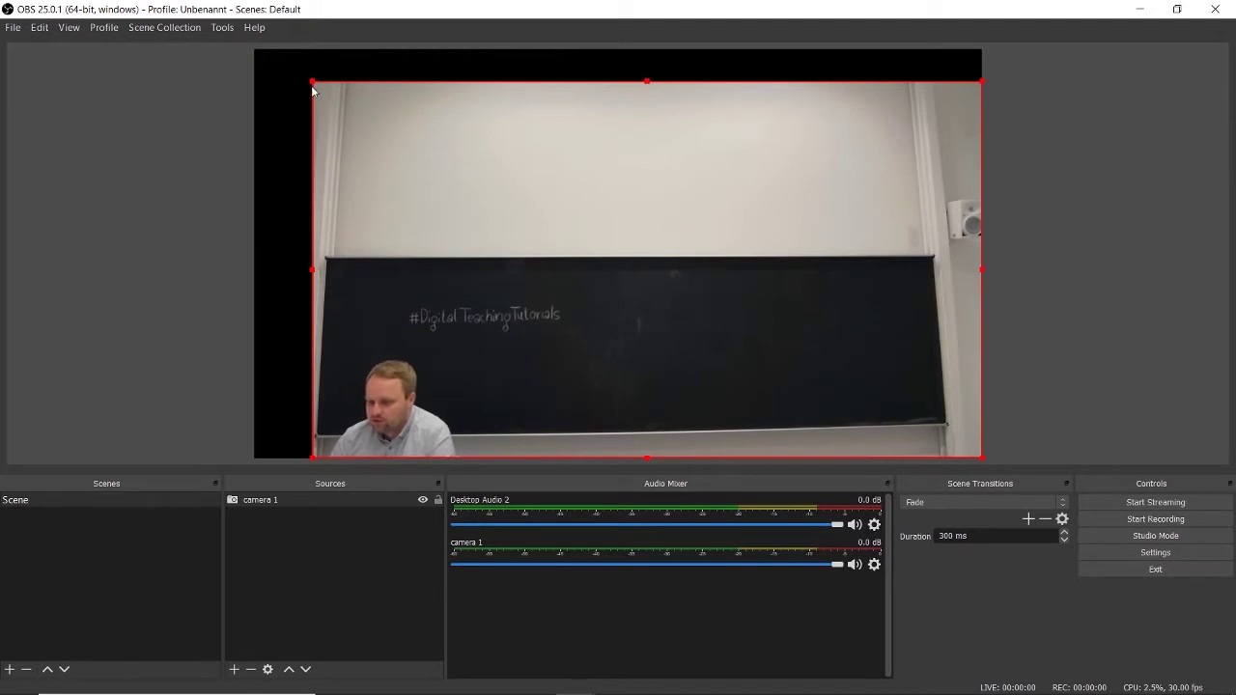
{"action": "left_click_drag", "start_coordinate": [310, 85], "coordinate": [257, 57]}
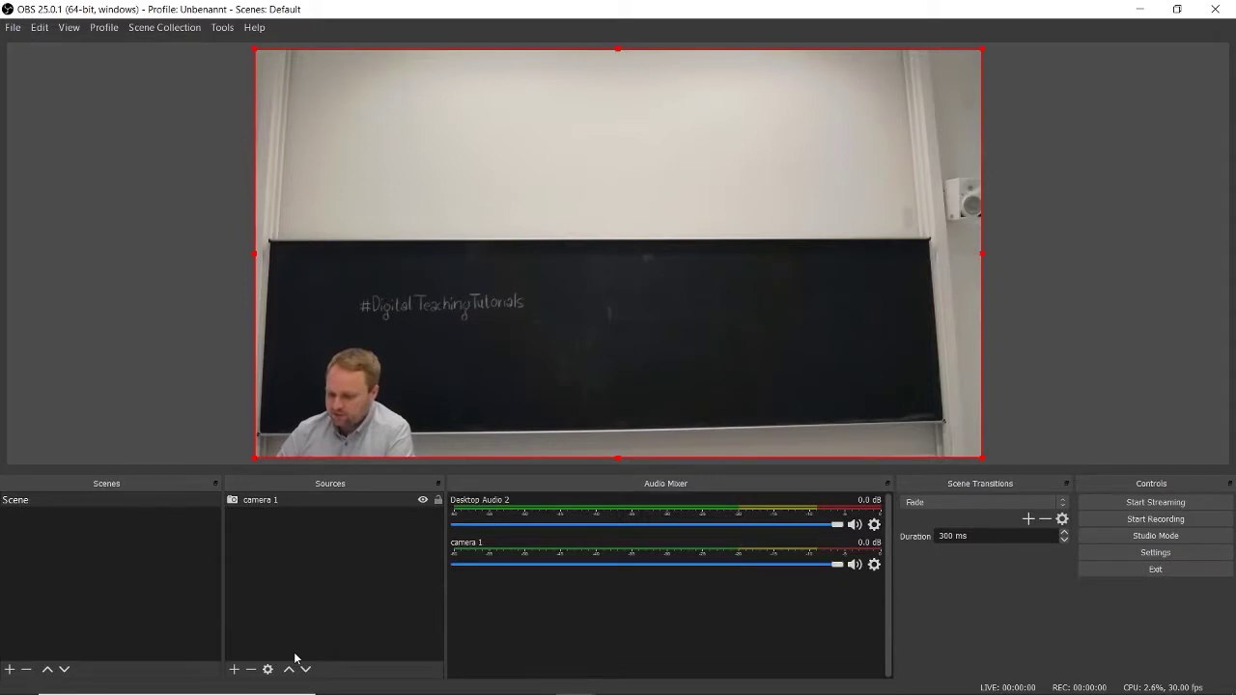
Create an Audio Input Capture source, abandoning an Audio Output Capture started by mistake.
{"action": "left_click", "coordinate": [232, 669]}
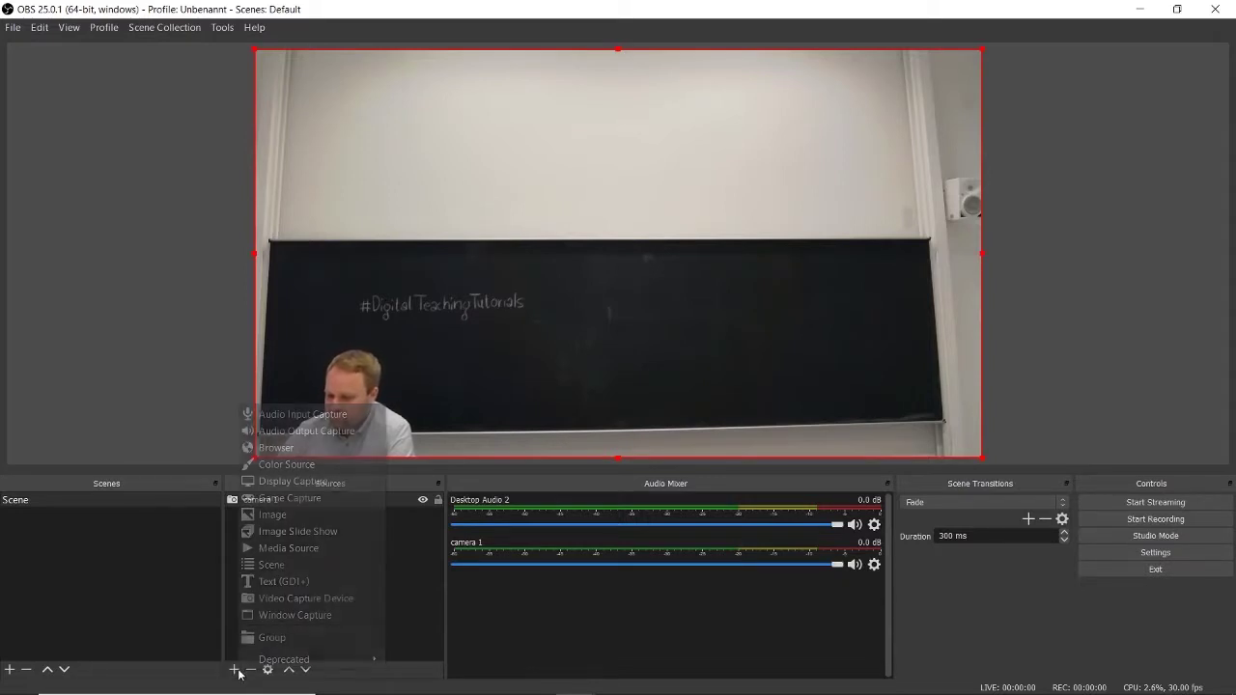
{"action": "left_click", "coordinate": [287, 430]}
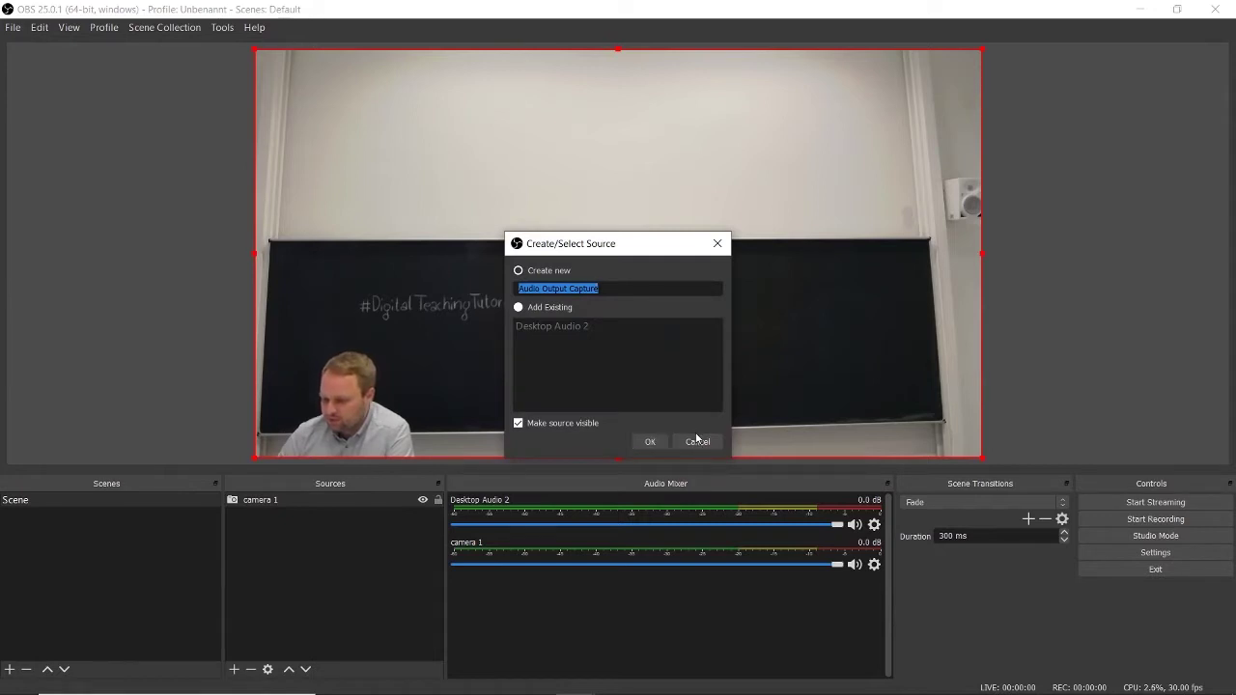
{"action": "left_click", "coordinate": [713, 439]}
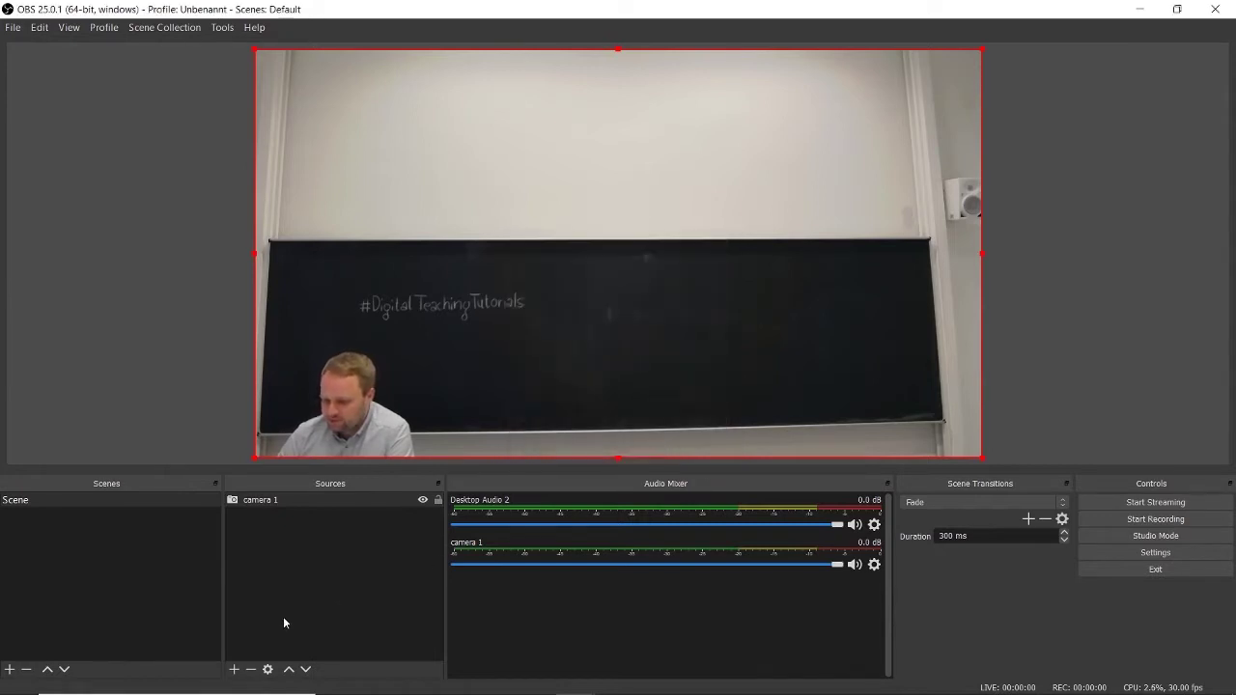
{"action": "left_click", "coordinate": [235, 669]}
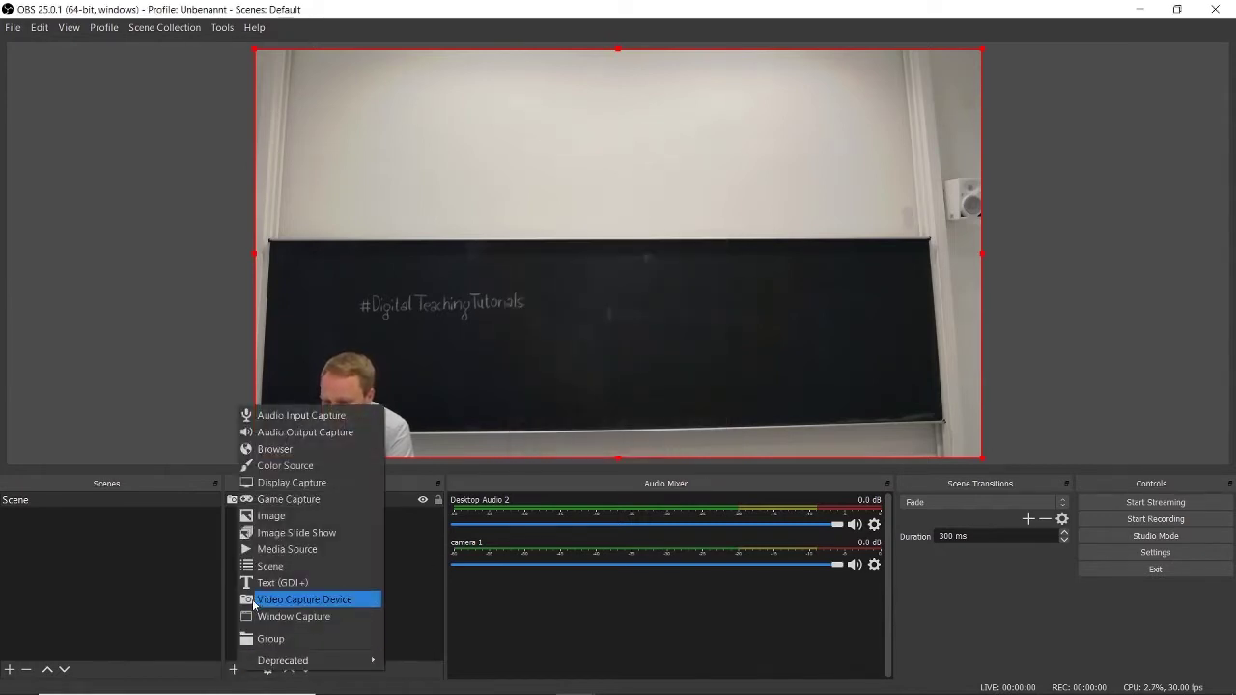
{"action": "left_click", "coordinate": [312, 419]}
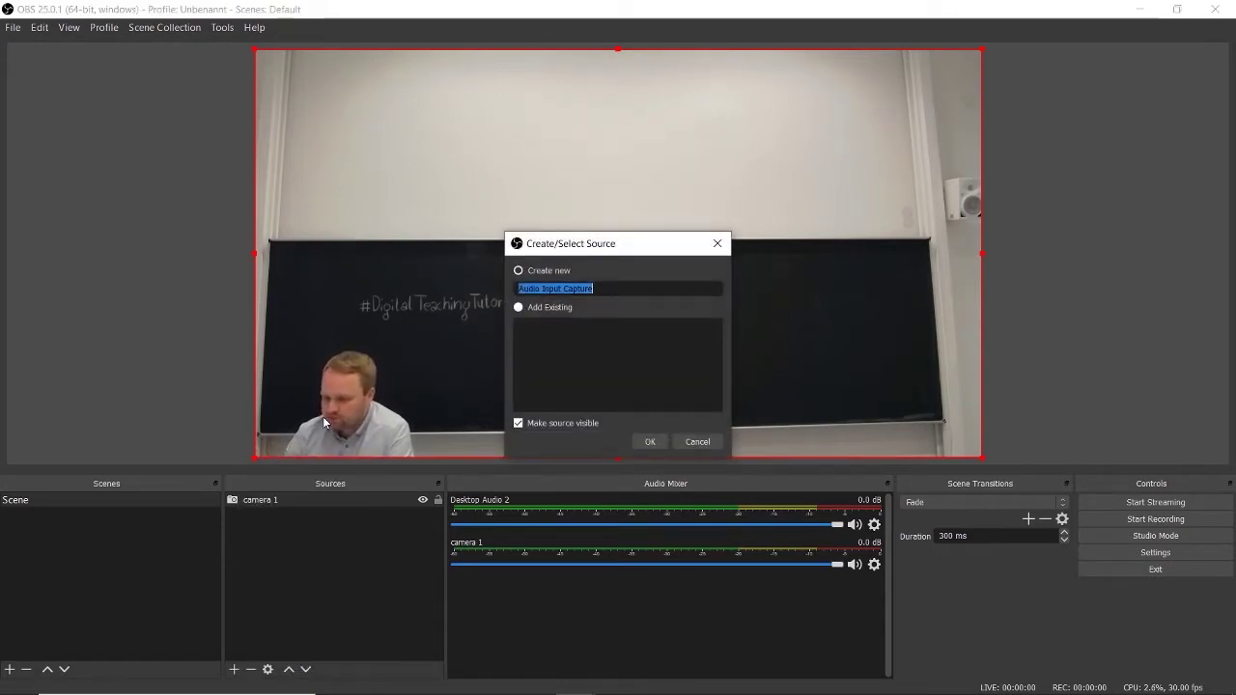
{"action": "left_click", "coordinate": [657, 446]}
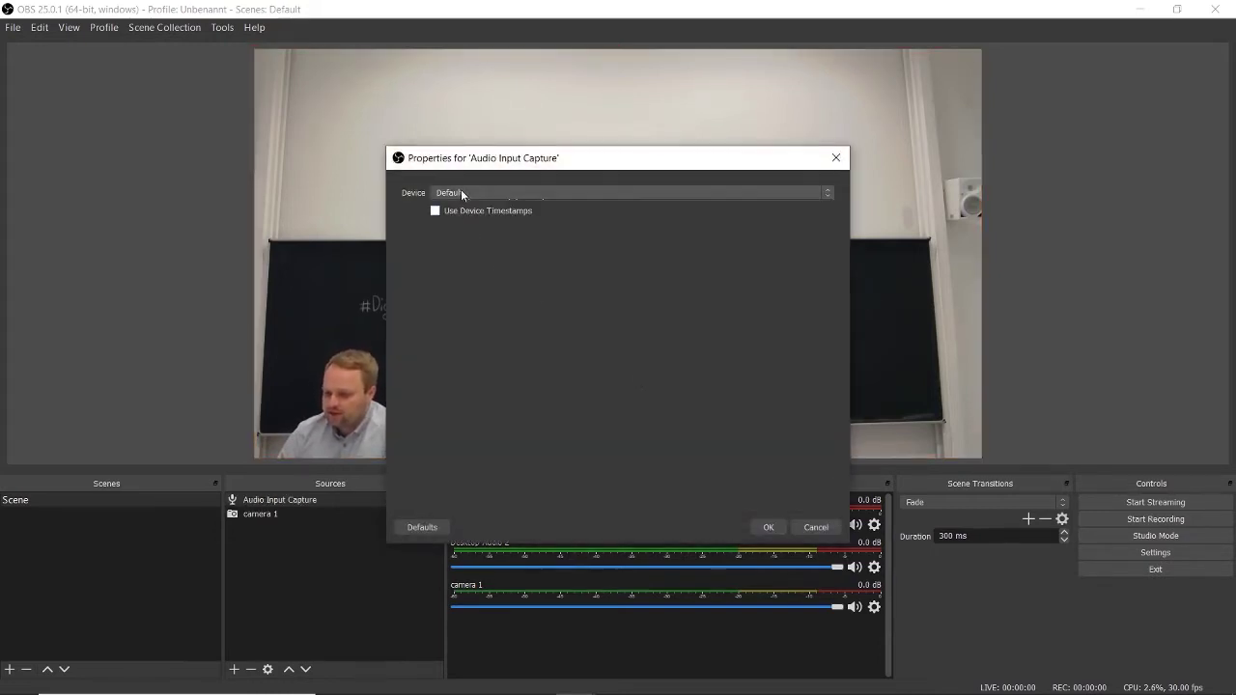
Set the Audio Input Capture device to Logi Group Speakerphone and confirm.
{"action": "left_click", "coordinate": [462, 193]}
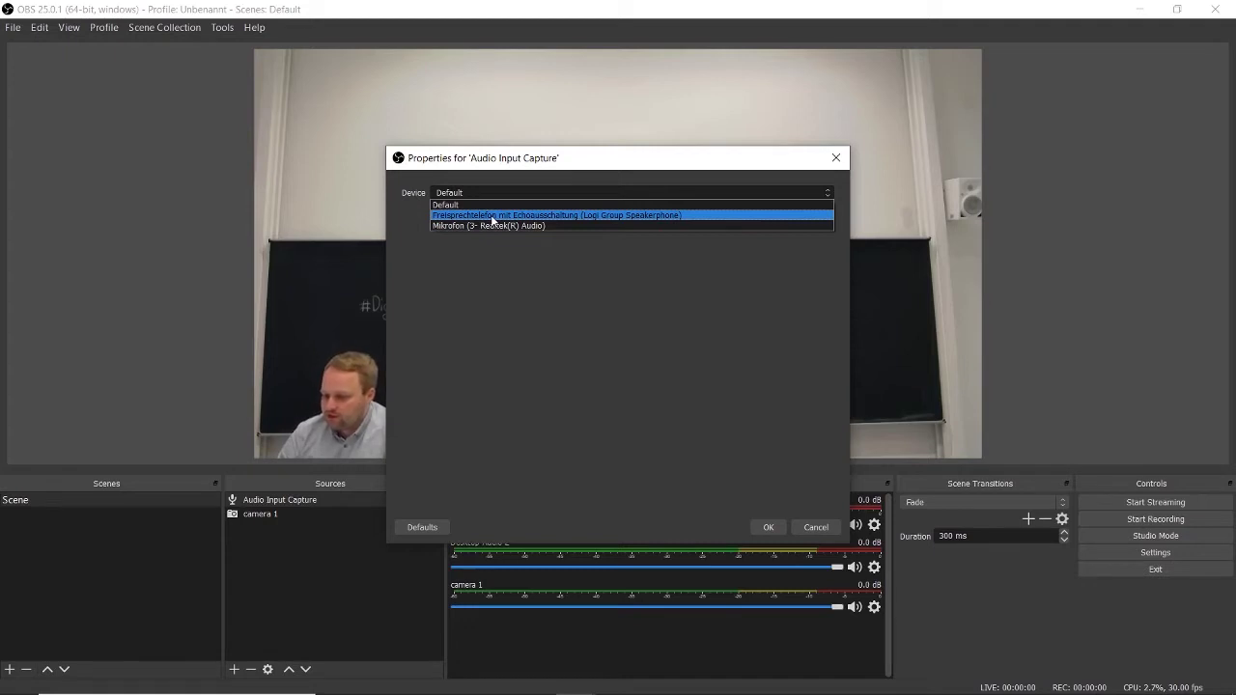
{"action": "left_click", "coordinate": [490, 215]}
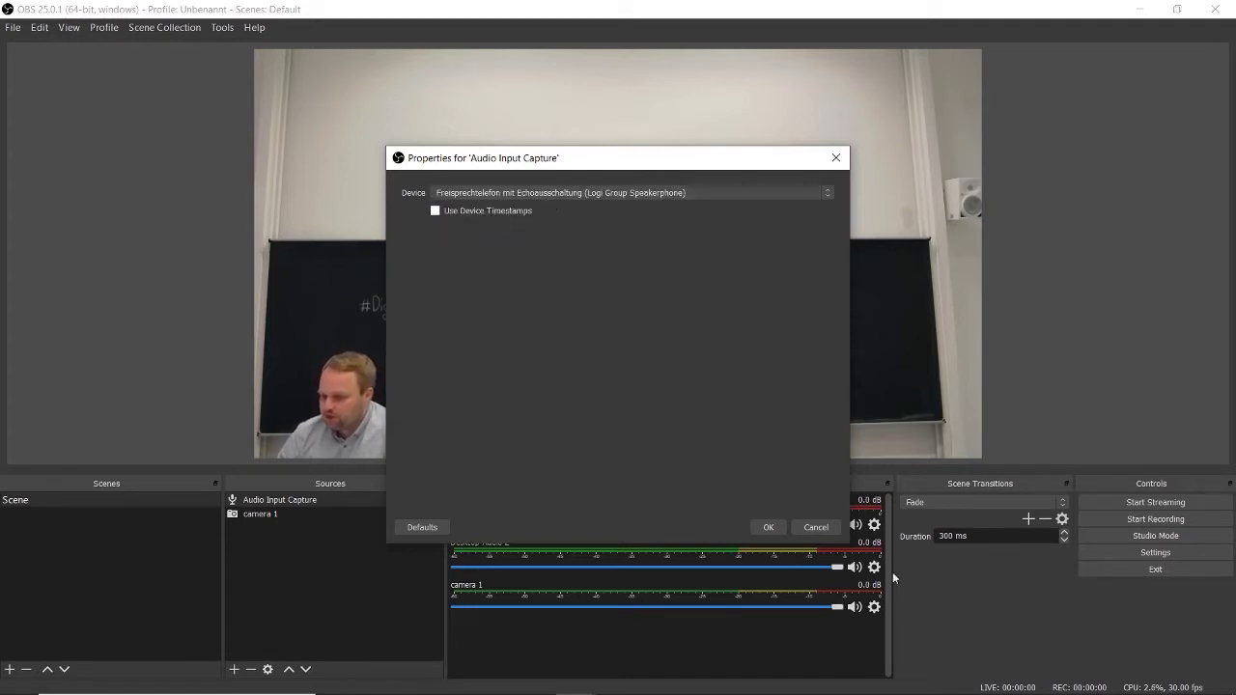
{"action": "left_click", "coordinate": [767, 527]}
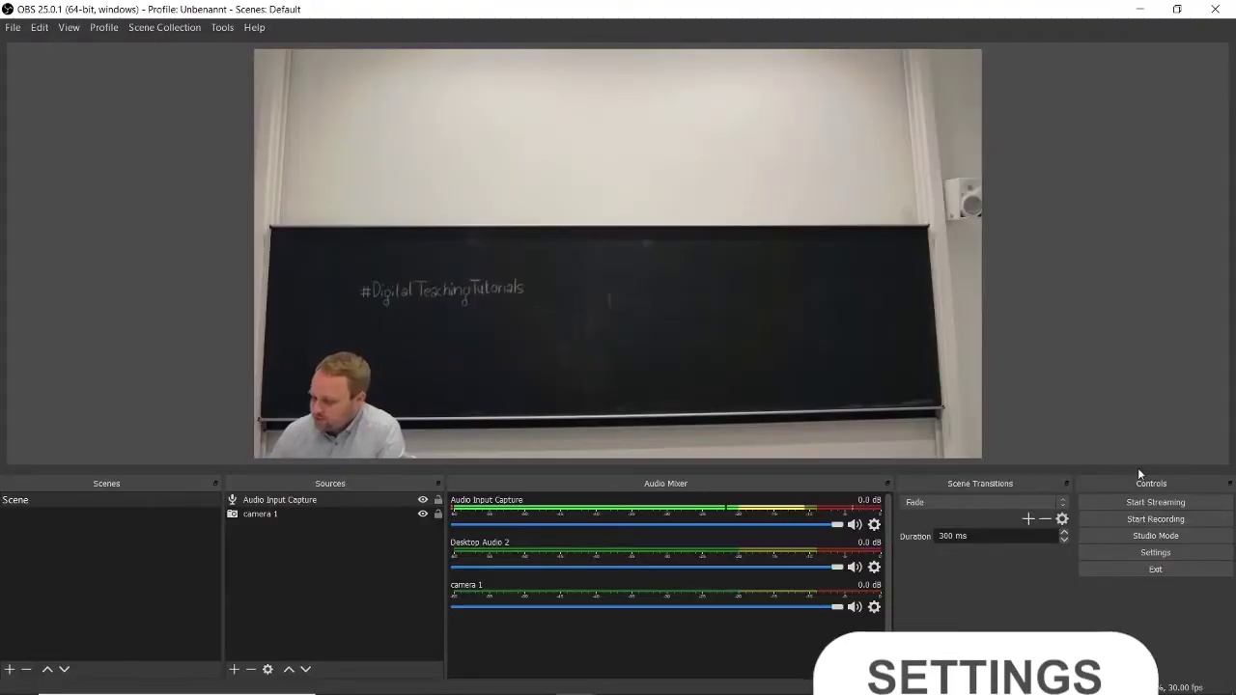
In the Video settings, set output resolution to 1280x720 and Common FPS to 30.
{"action": "left_click", "coordinate": [1159, 555]}
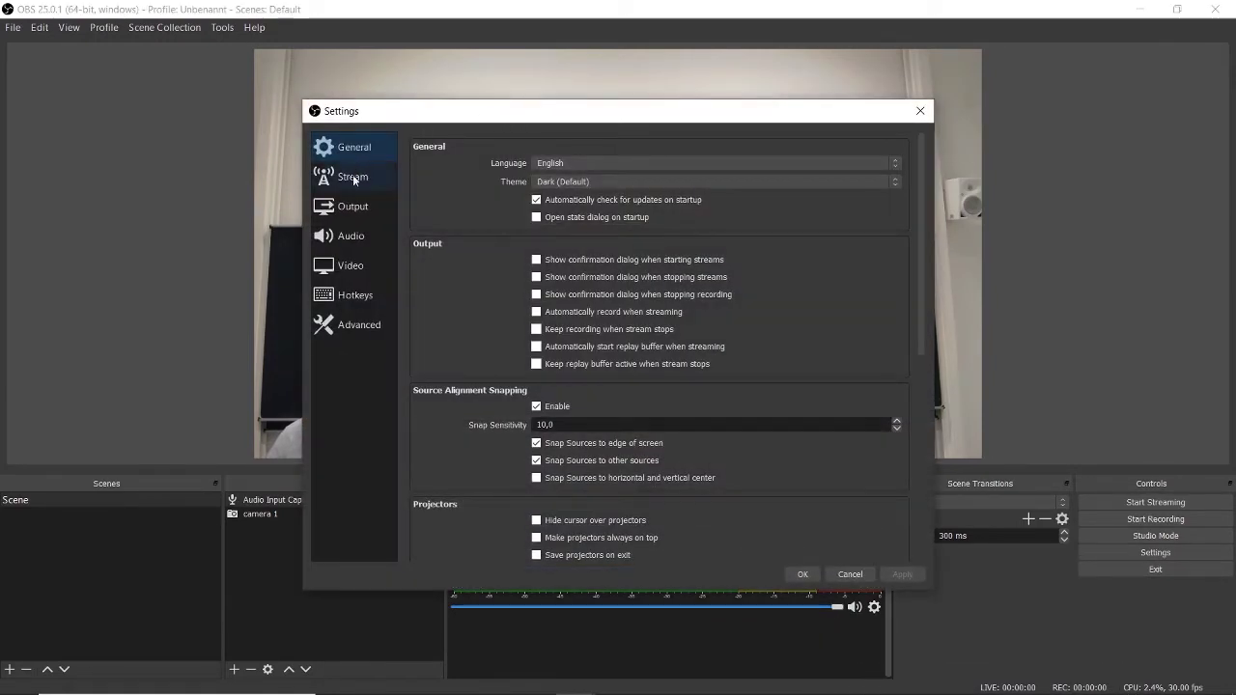
{"action": "left_click", "coordinate": [360, 273]}
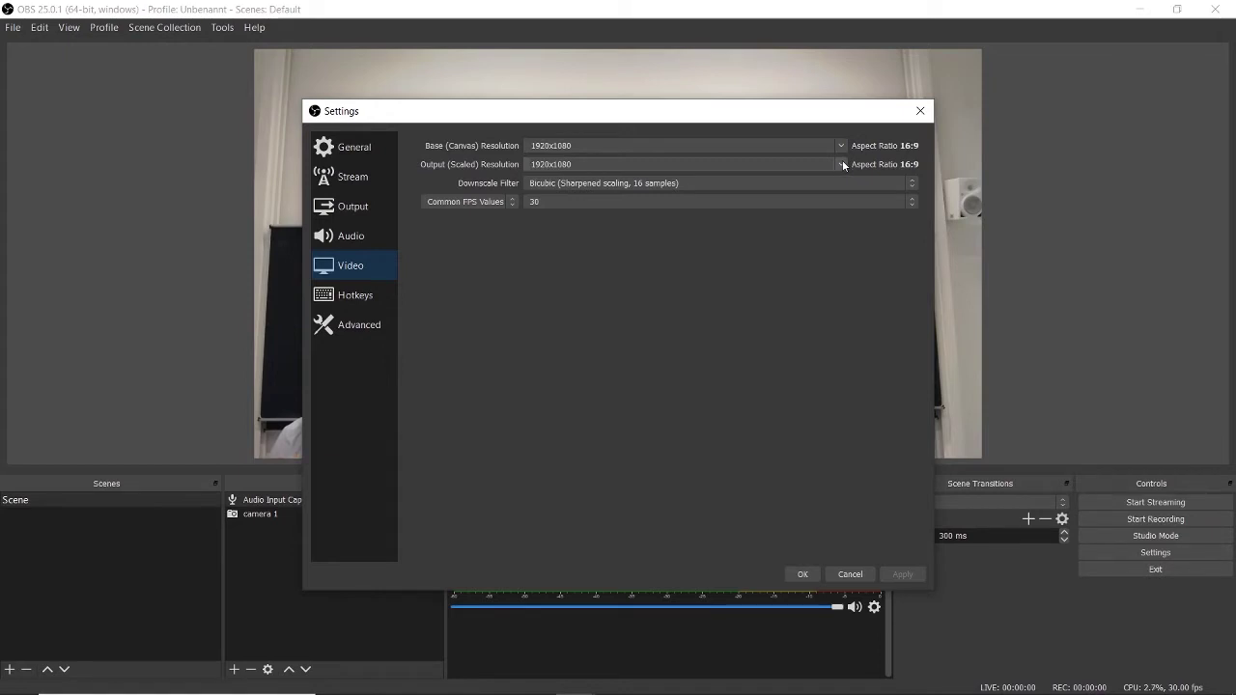
{"action": "left_click", "coordinate": [842, 164]}
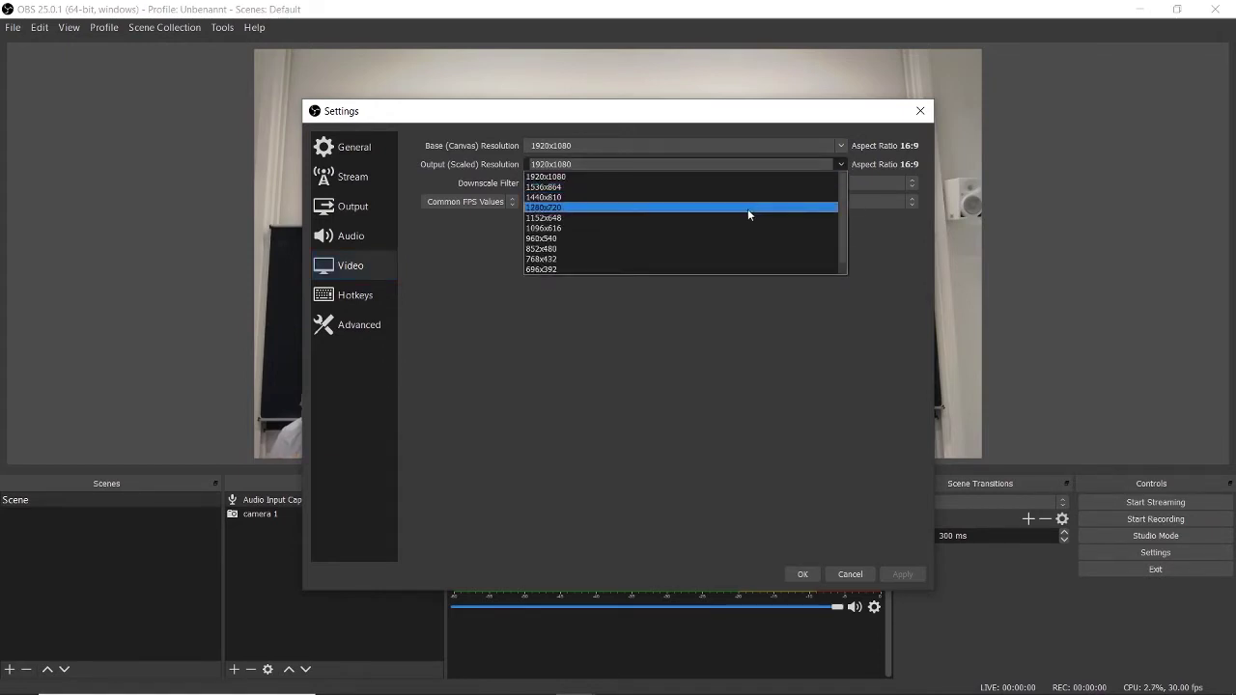
{"action": "scroll", "coordinate": [740, 211], "scroll_direction": "down", "scroll_amount": 1}
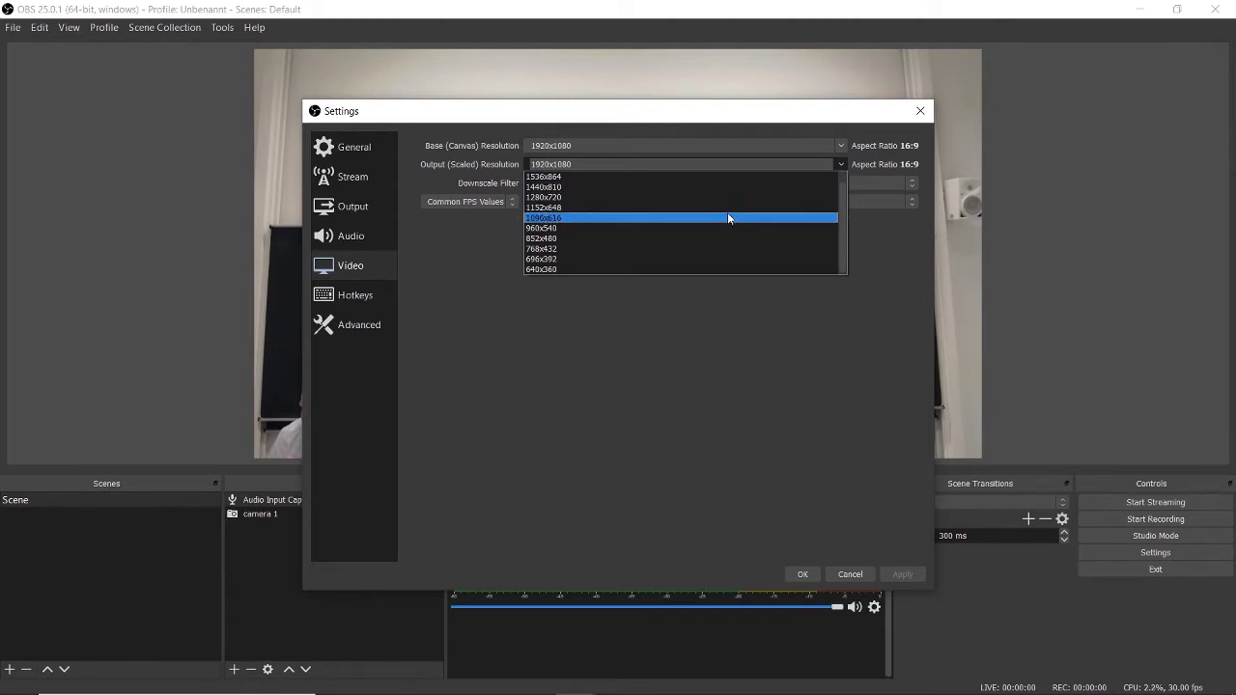
{"action": "scroll", "coordinate": [727, 212], "scroll_direction": "up", "scroll_amount": 1}
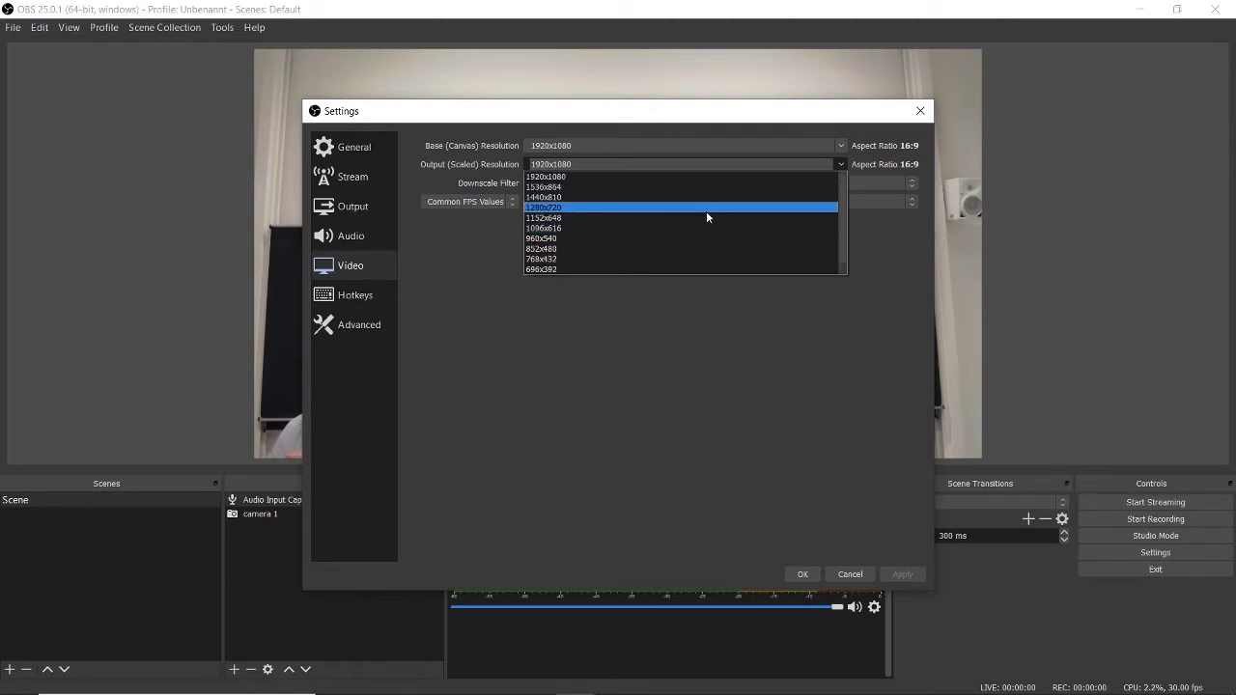
{"action": "left_click", "coordinate": [689, 207]}
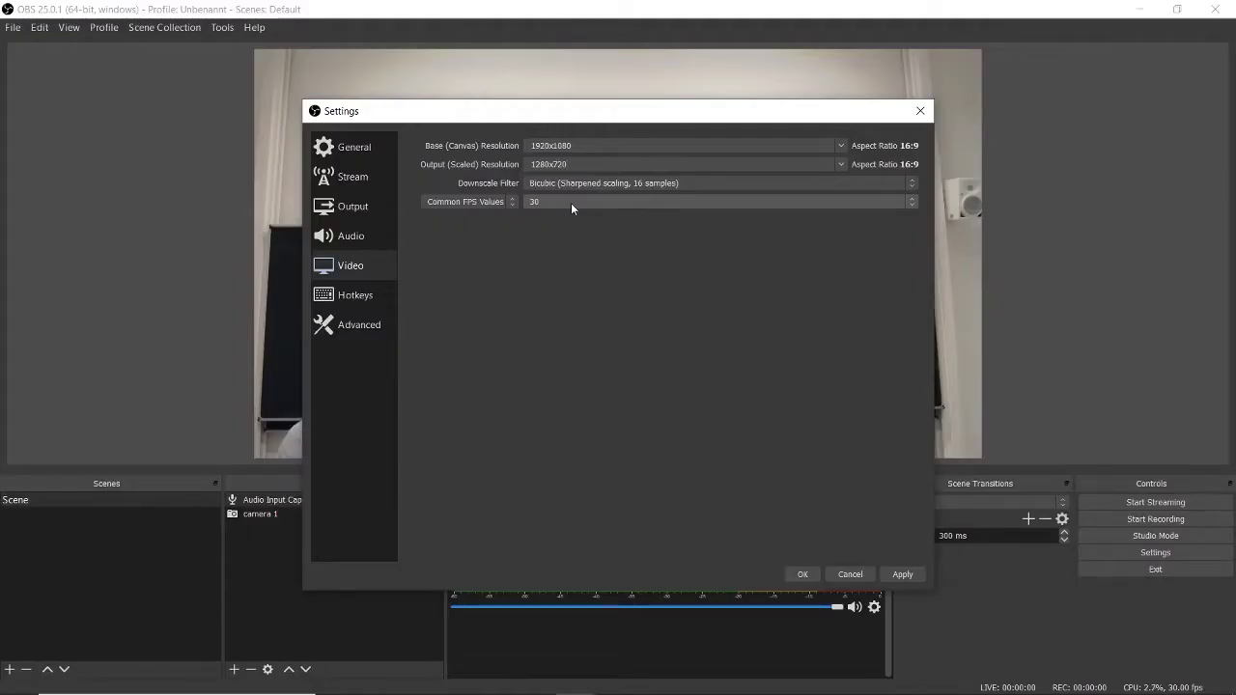
{"action": "left_click", "coordinate": [570, 207]}
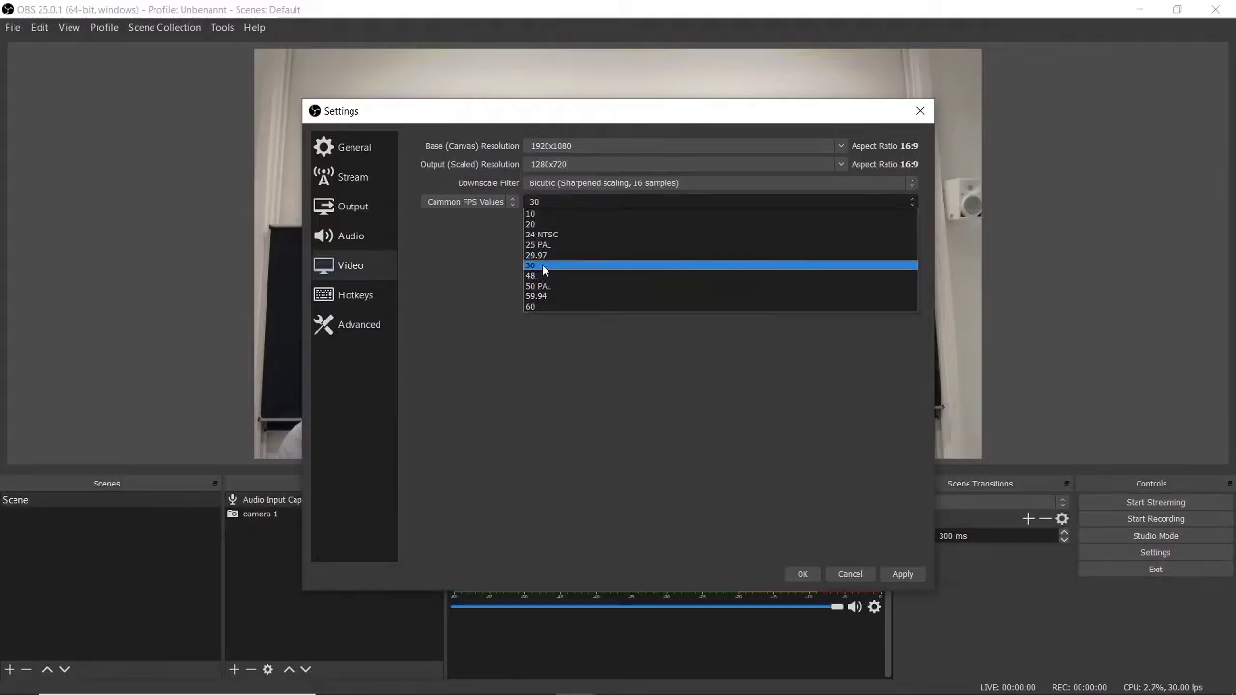
{"action": "left_click", "coordinate": [540, 265]}
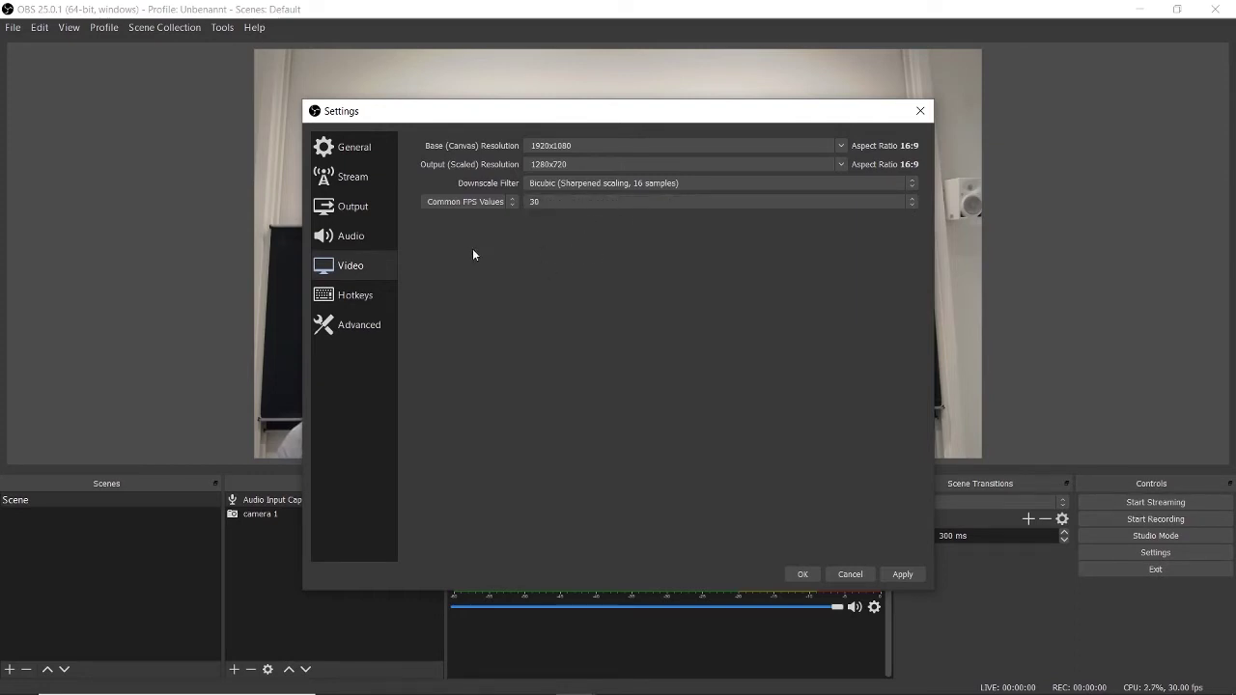
Look through the Audio and Video settings pages, then go to the Output page.
{"action": "left_click", "coordinate": [357, 238]}
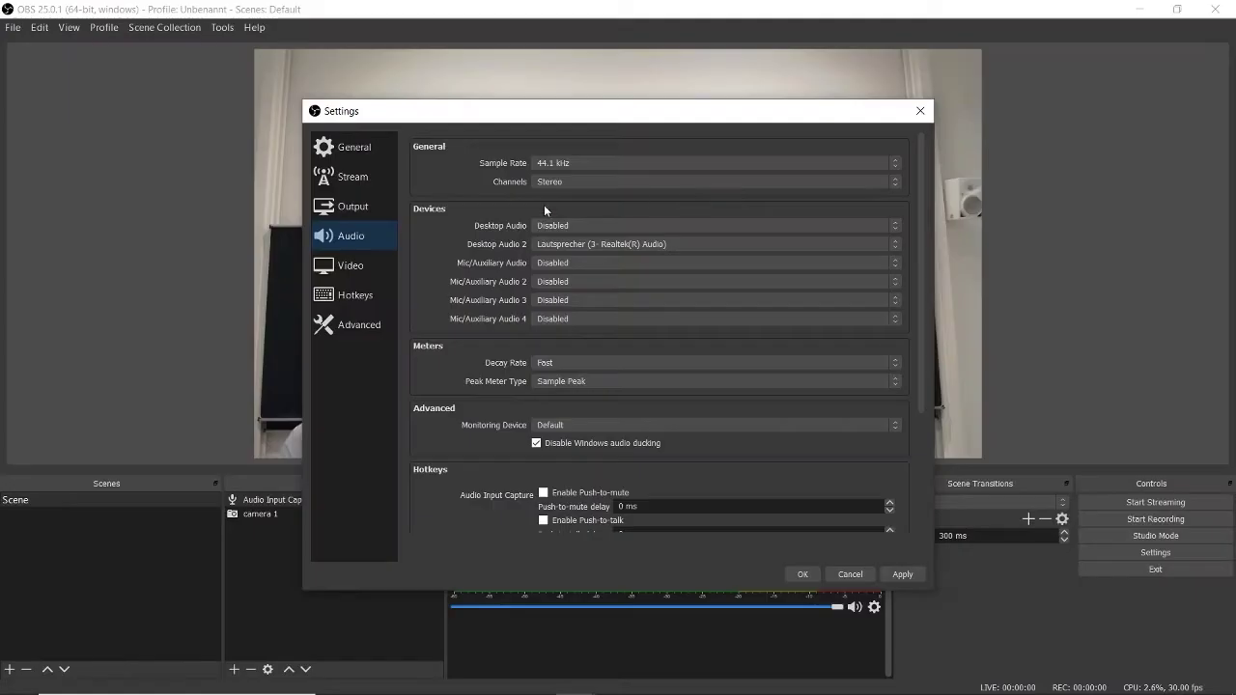
{"action": "left_click", "coordinate": [373, 273]}
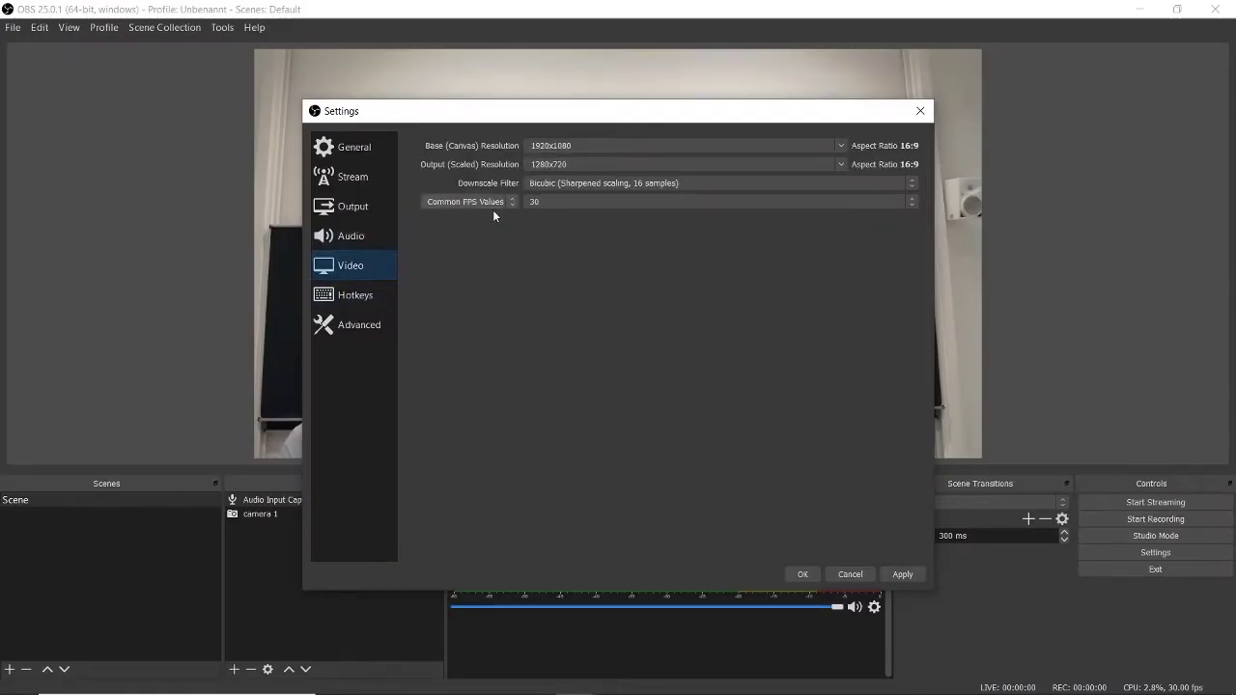
{"action": "left_click", "coordinate": [388, 236]}
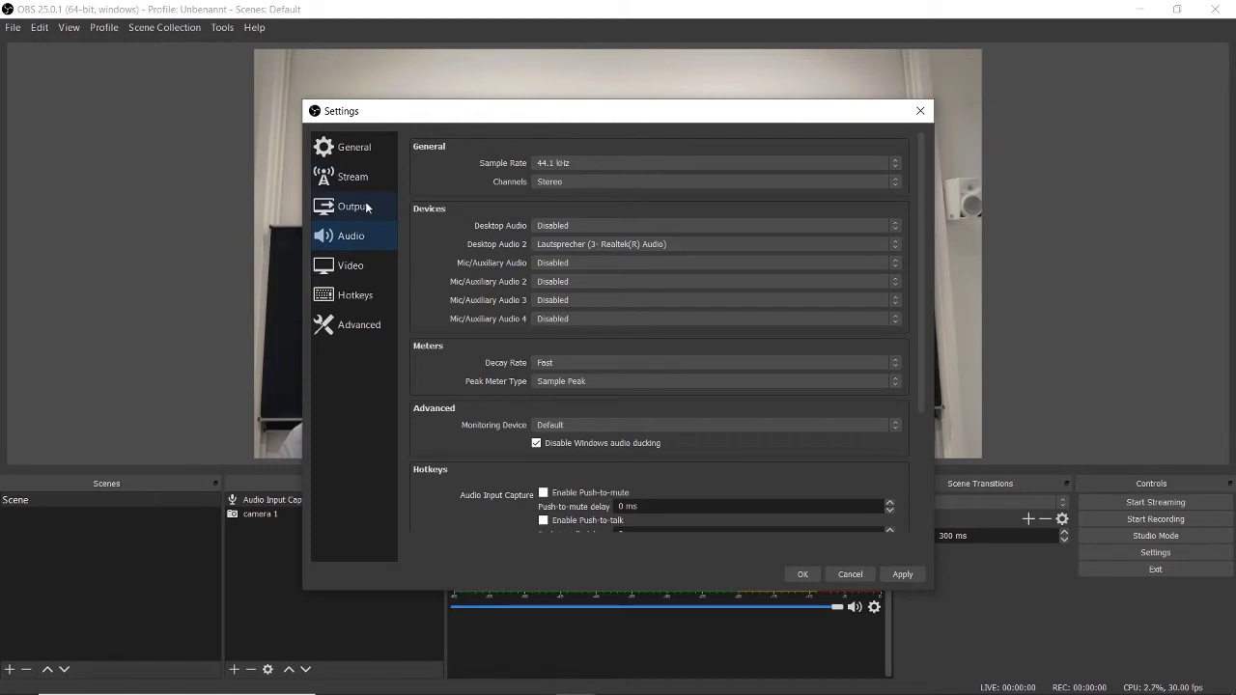
{"action": "left_click", "coordinate": [370, 211]}
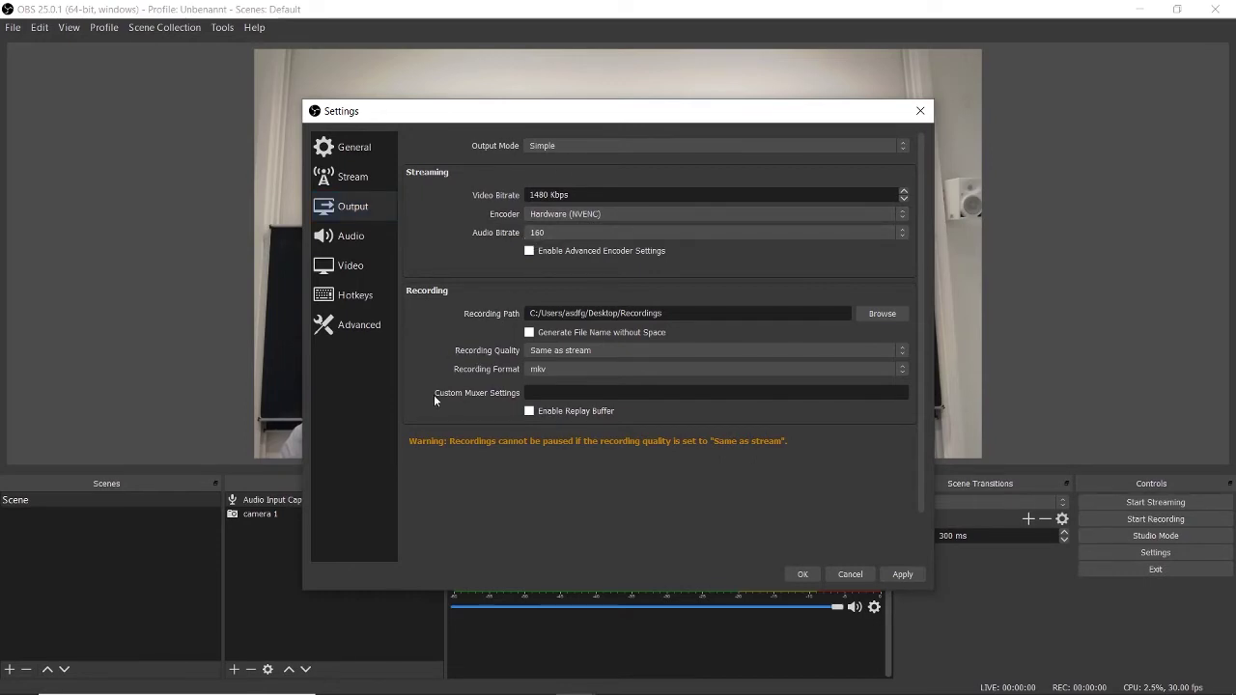
Open the Recording Quality dropdown to view its four quality options.
{"action": "left_click", "coordinate": [547, 352]}
Apply the output and recording settings in the Settings dialog.
{"action": "left_click", "coordinate": [901, 573]}
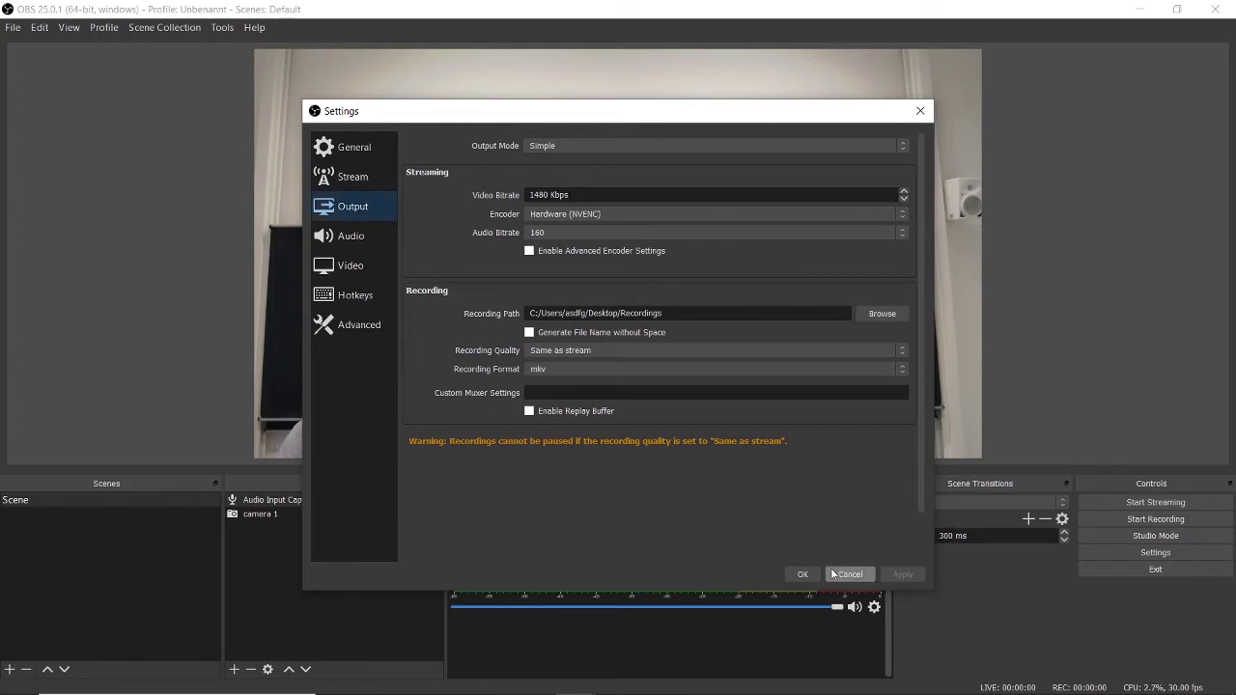
Confirm the settings and stop the blackboard lecture recording after about 35 seconds.
{"action": "left_click", "coordinate": [804, 575]}
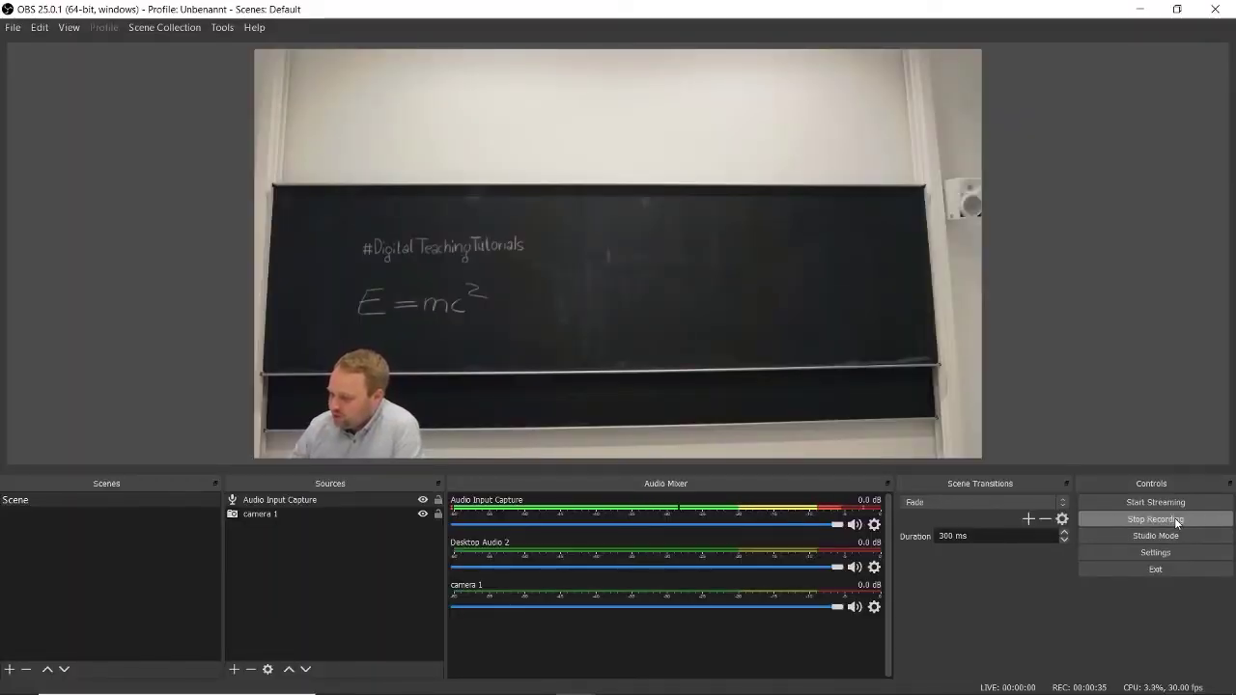
{"action": "left_click", "coordinate": [1173, 518]}
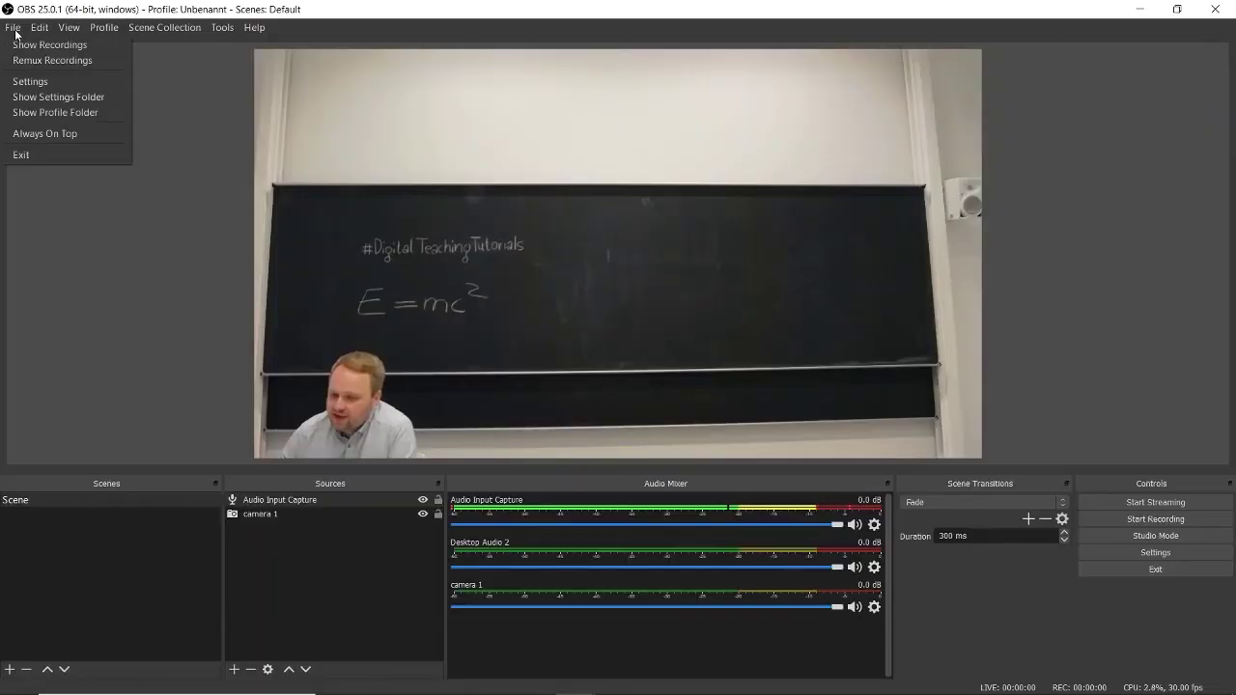
In Remux Recordings, select the old remuxed entry and clear the finished items.
{"action": "left_click", "coordinate": [27, 64]}
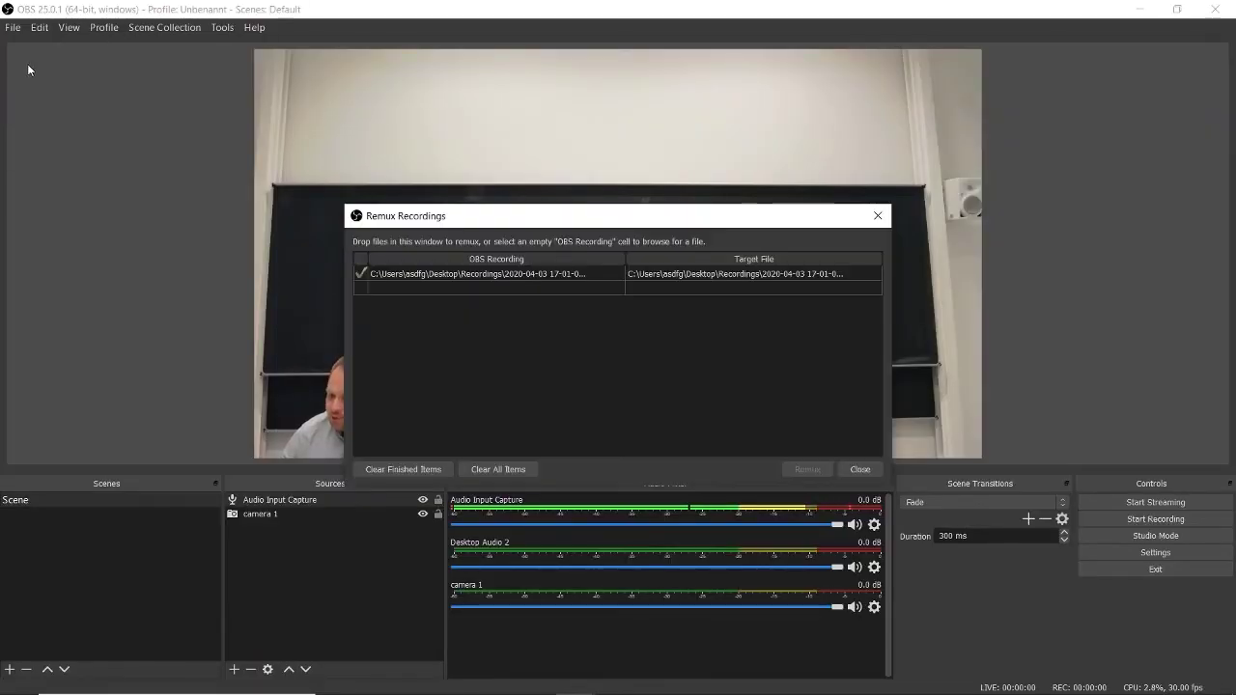
{"action": "left_click", "coordinate": [506, 273]}
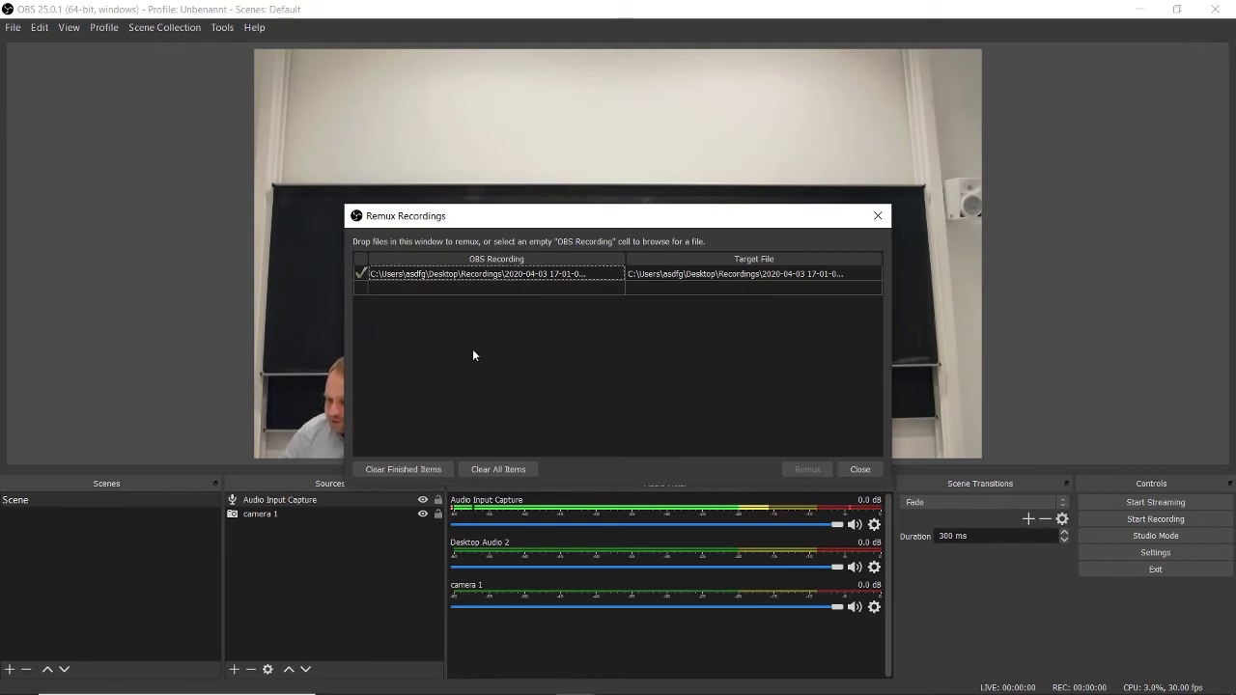
{"action": "left_click", "coordinate": [403, 469]}
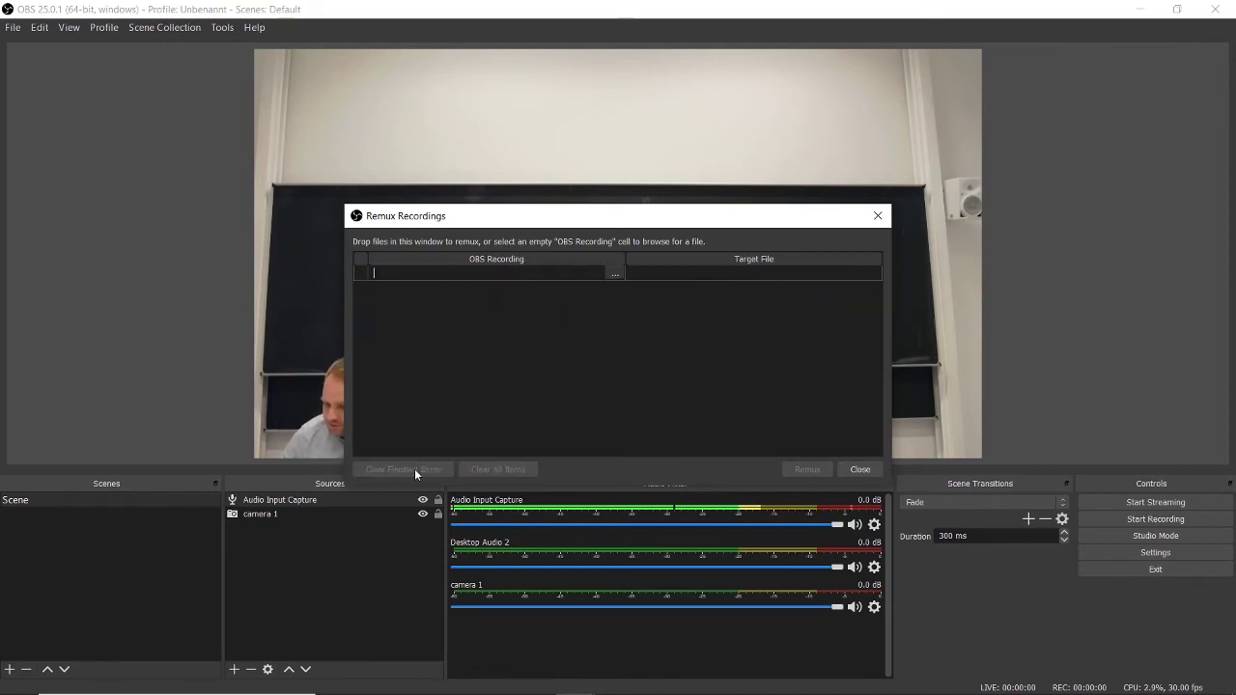
{"action": "left_click", "coordinate": [606, 274]}
{"action": "left_click", "coordinate": [613, 276]}
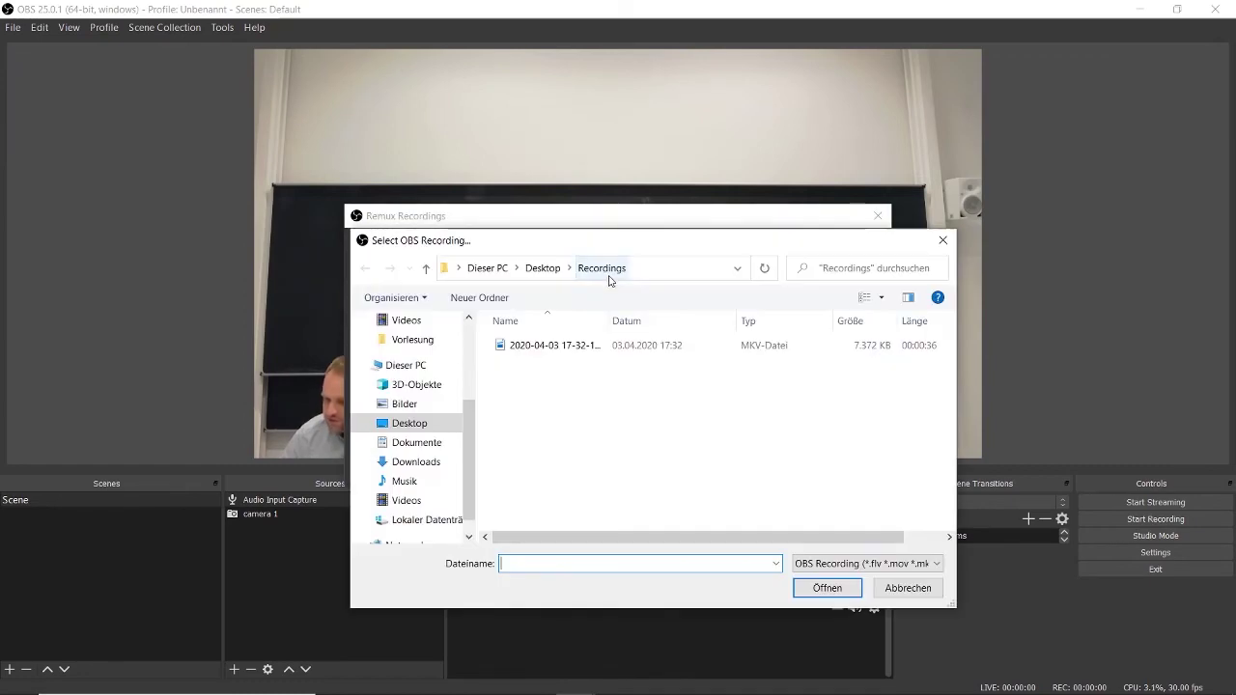
{"action": "left_click", "coordinate": [556, 349]}
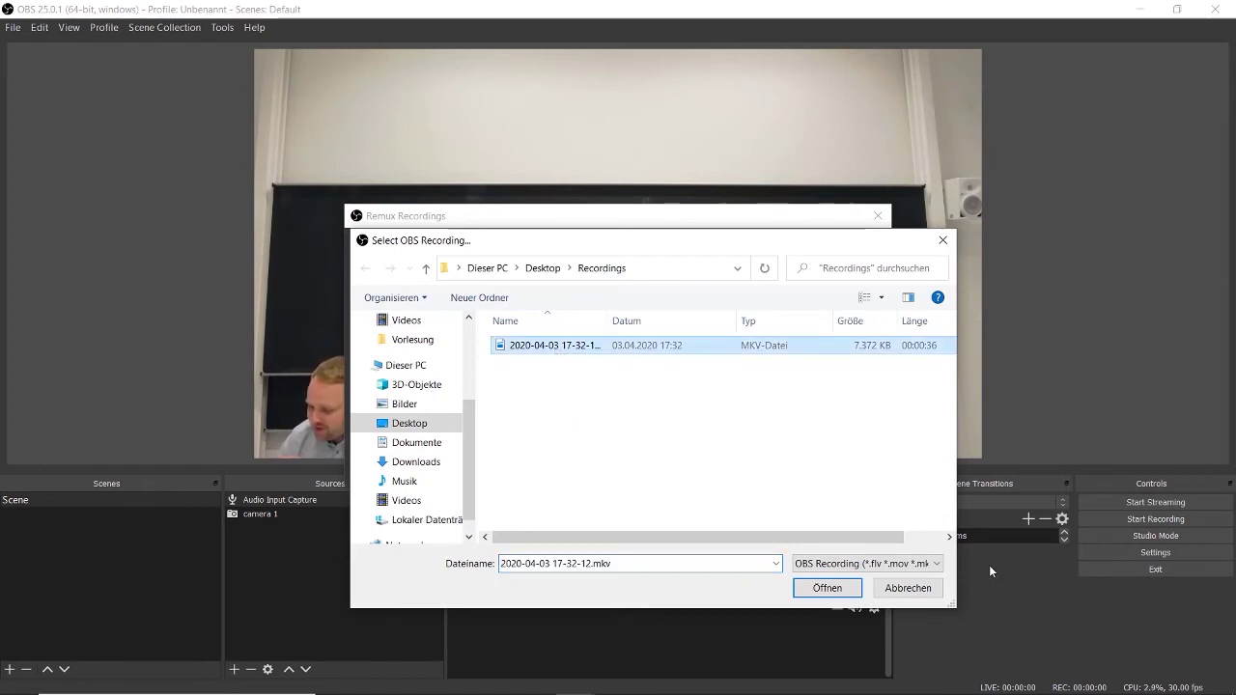
{"action": "left_click", "coordinate": [828, 589]}
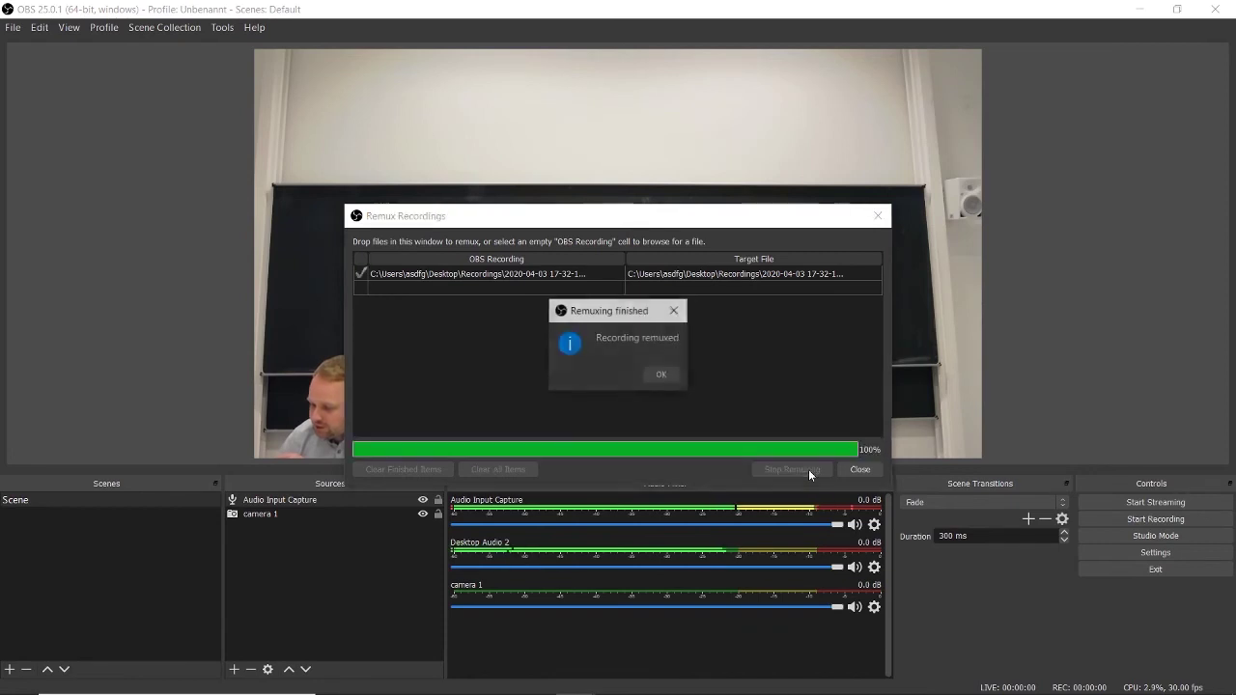
Dismiss the 'Remuxing finished' message and close the Remux Recordings window.
{"action": "left_click", "coordinate": [663, 376]}
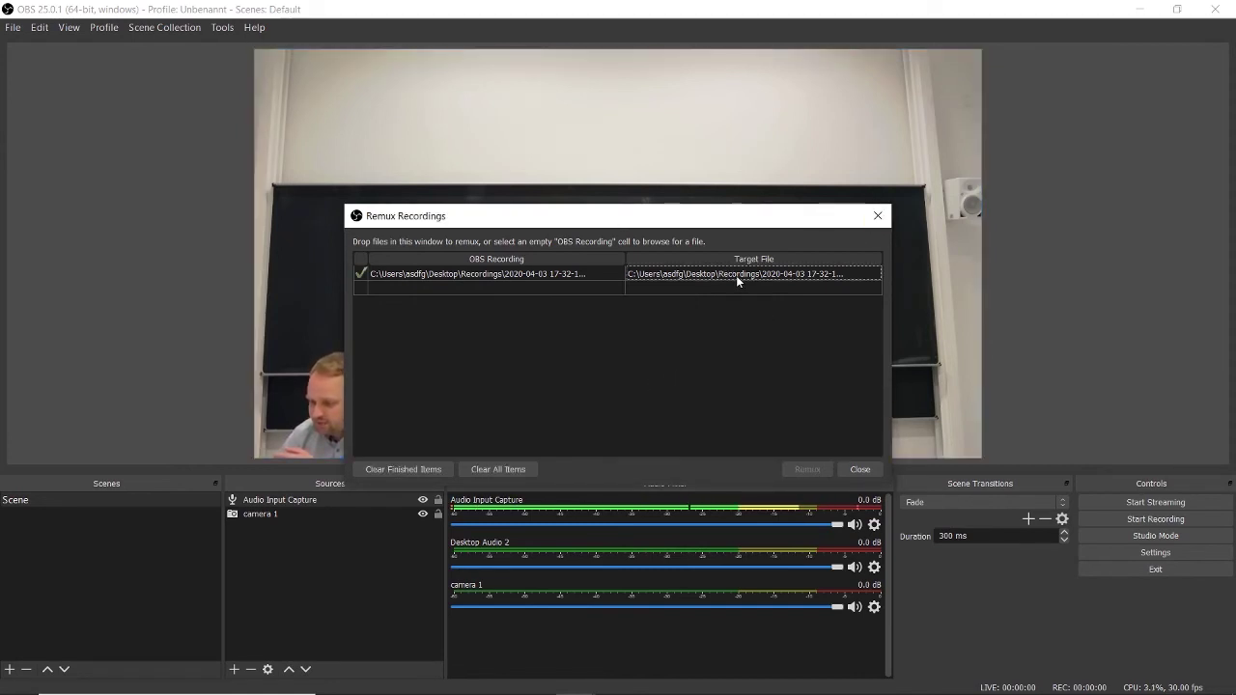
{"action": "left_click", "coordinate": [878, 215]}
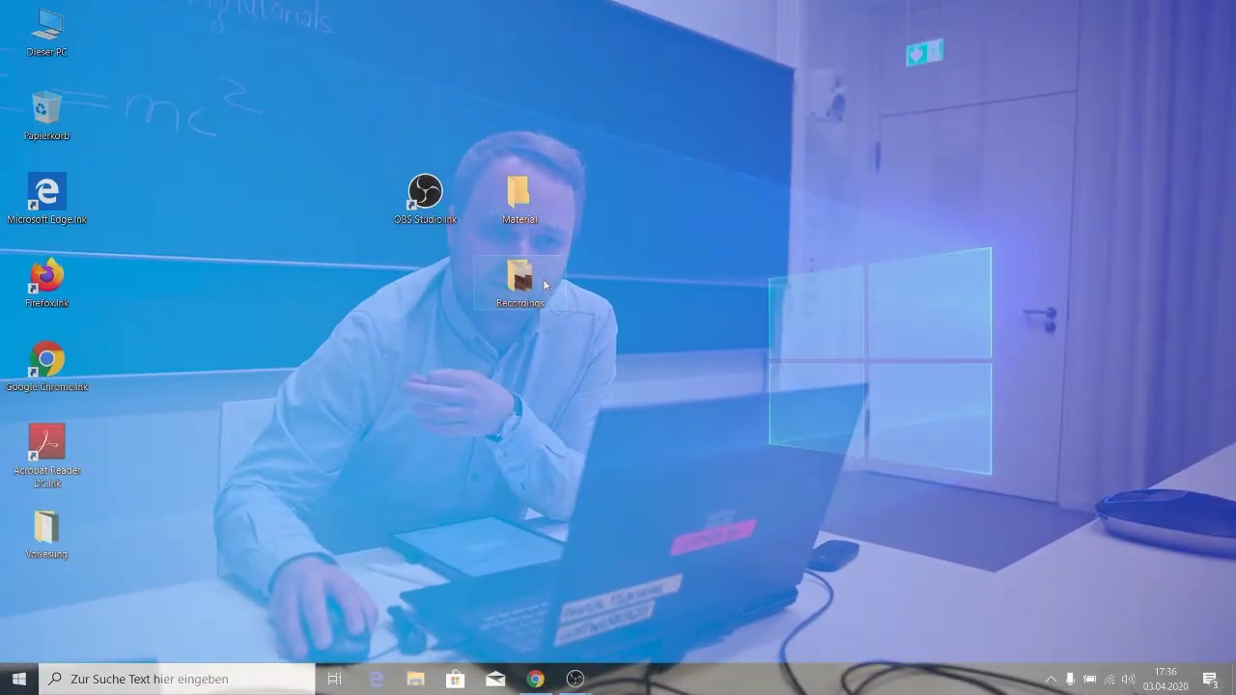
{"action": "double_click", "coordinate": [544, 284]}
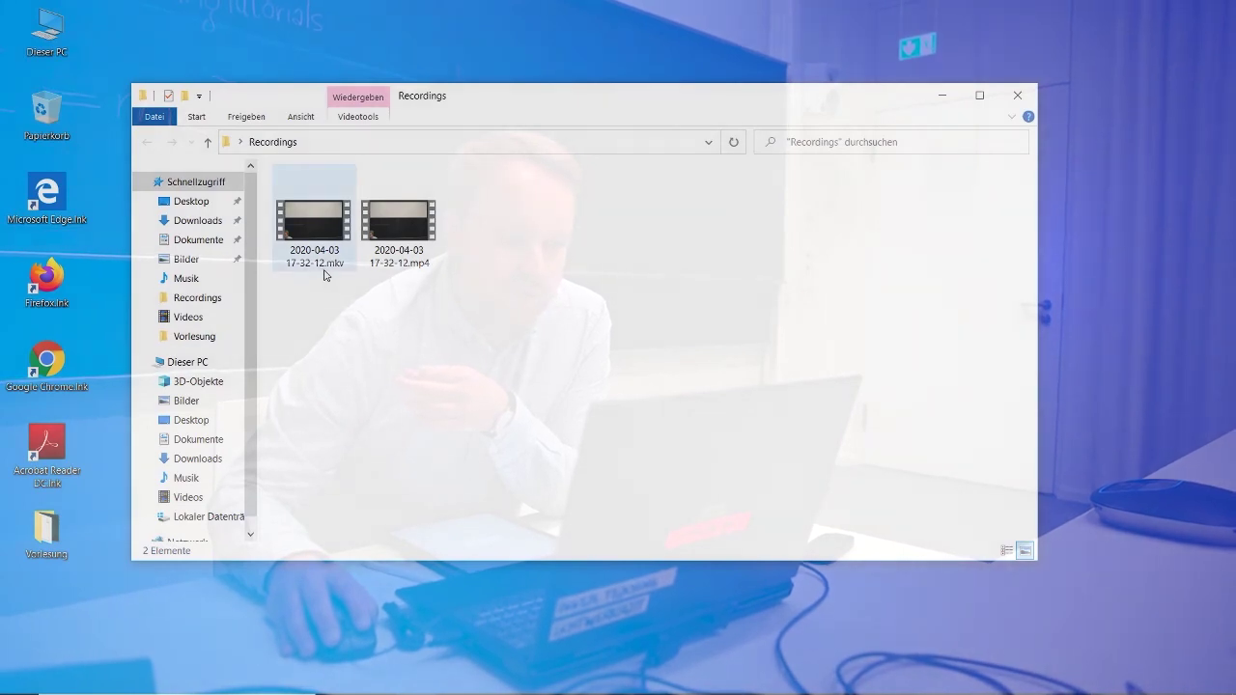
{"action": "mouse_move", "coordinate": [324, 275]}
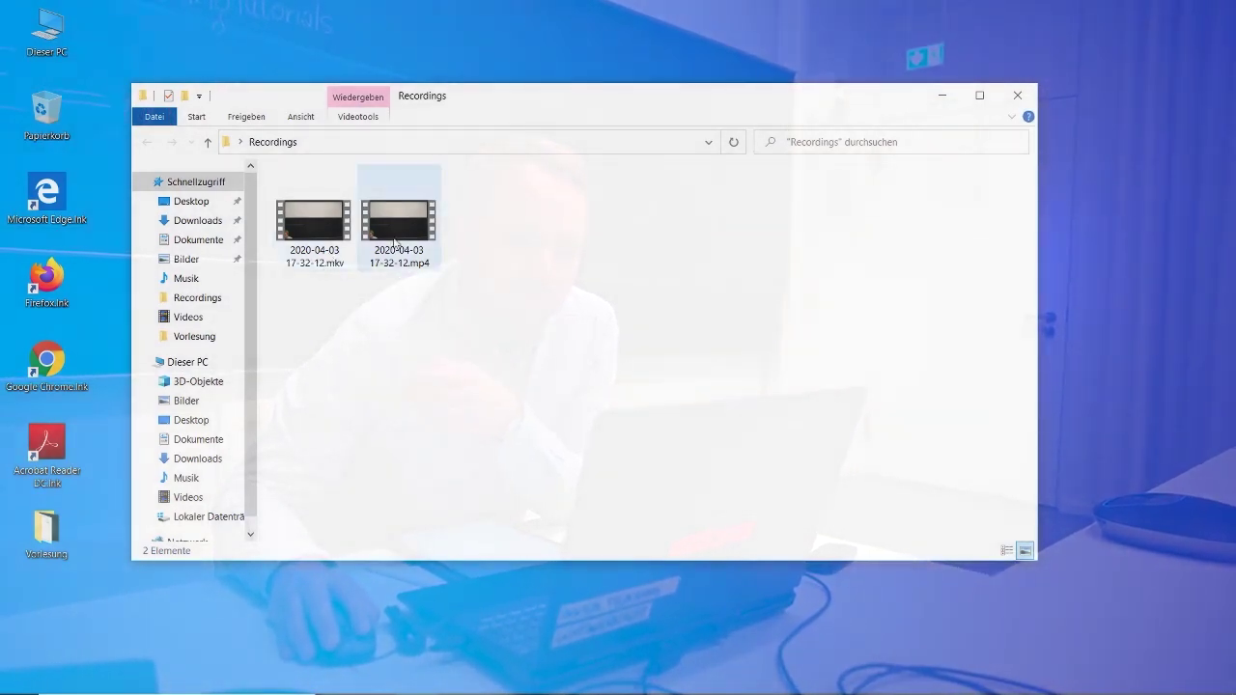
{"action": "mouse_move", "coordinate": [396, 258]}
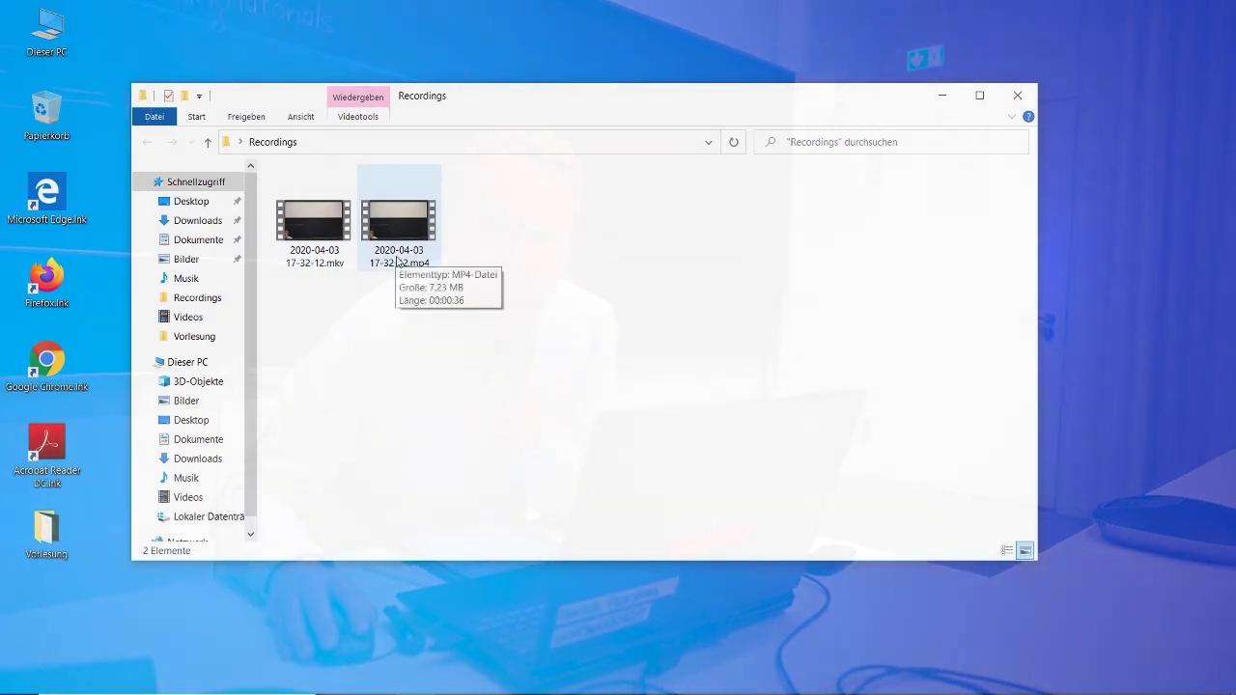
{"action": "double_click", "coordinate": [427, 254]}
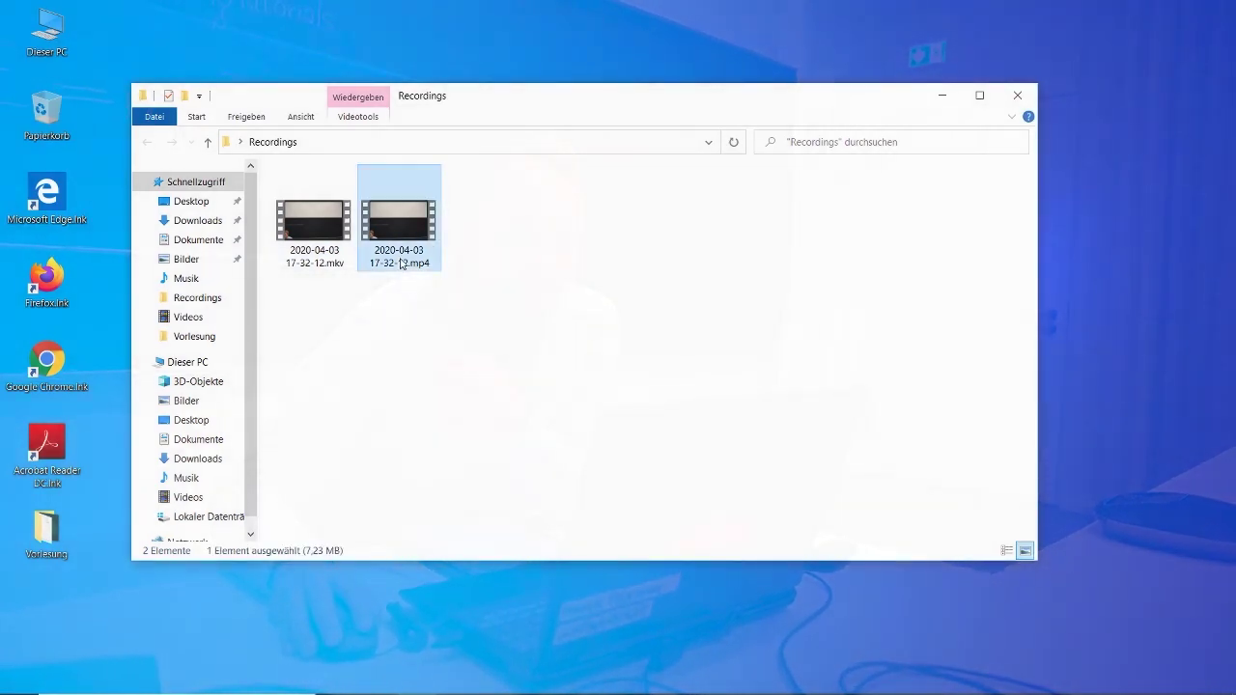